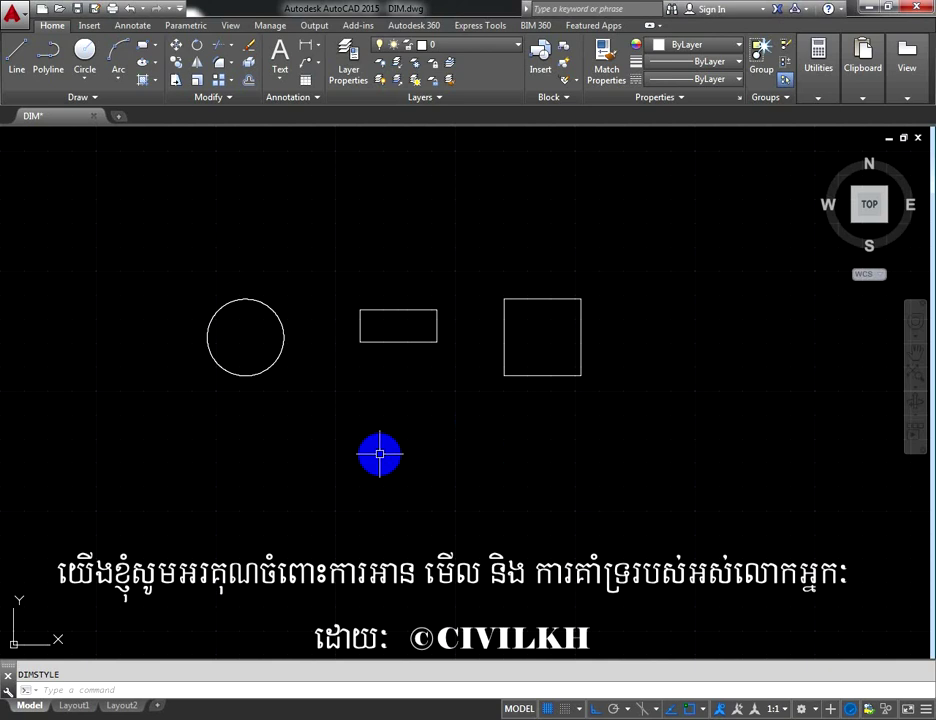
# Run the DIMSTYLE command and move the Dimension Style Manager clear of the drawn shapes
pyautogui.write('d')
pyautogui.press('Return')
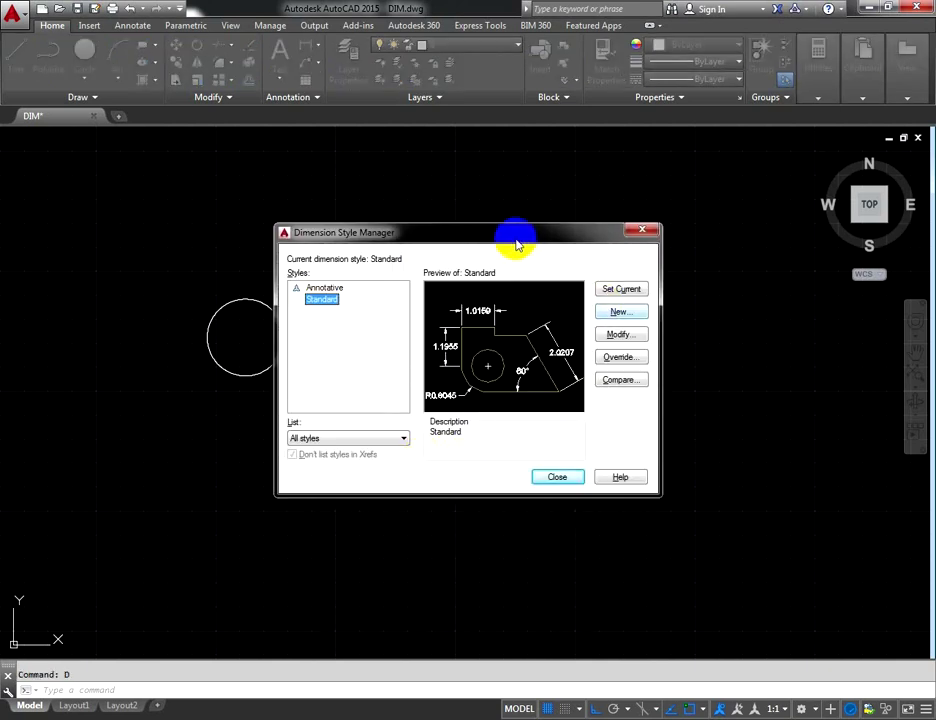
pyautogui.moveTo(470, 247); pyautogui.dragTo(443, 251)
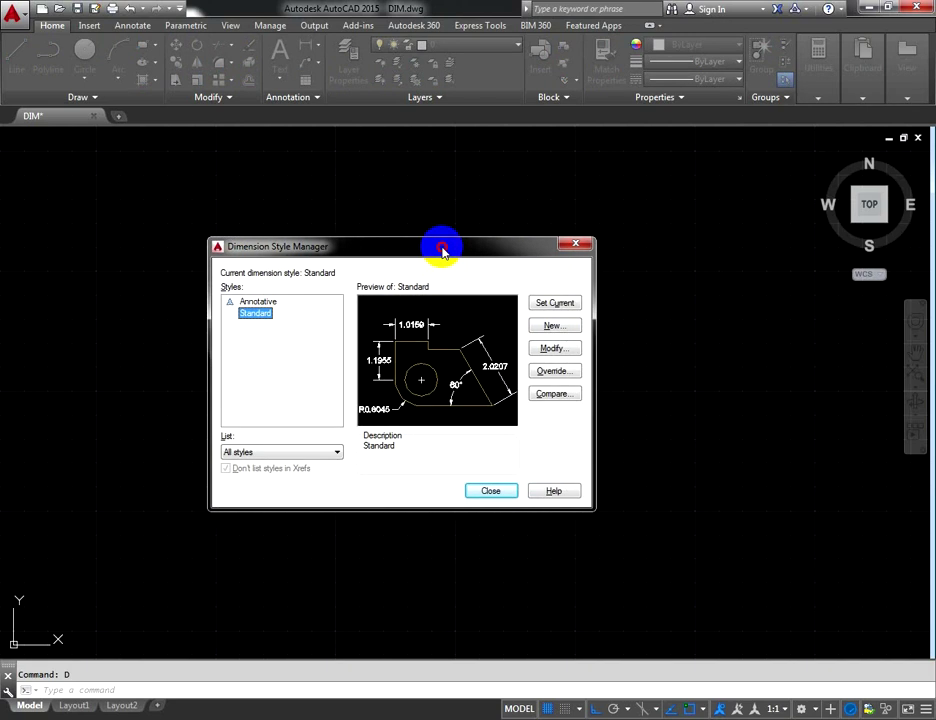
pyautogui.moveTo(443, 251); pyautogui.dragTo(502, 446)
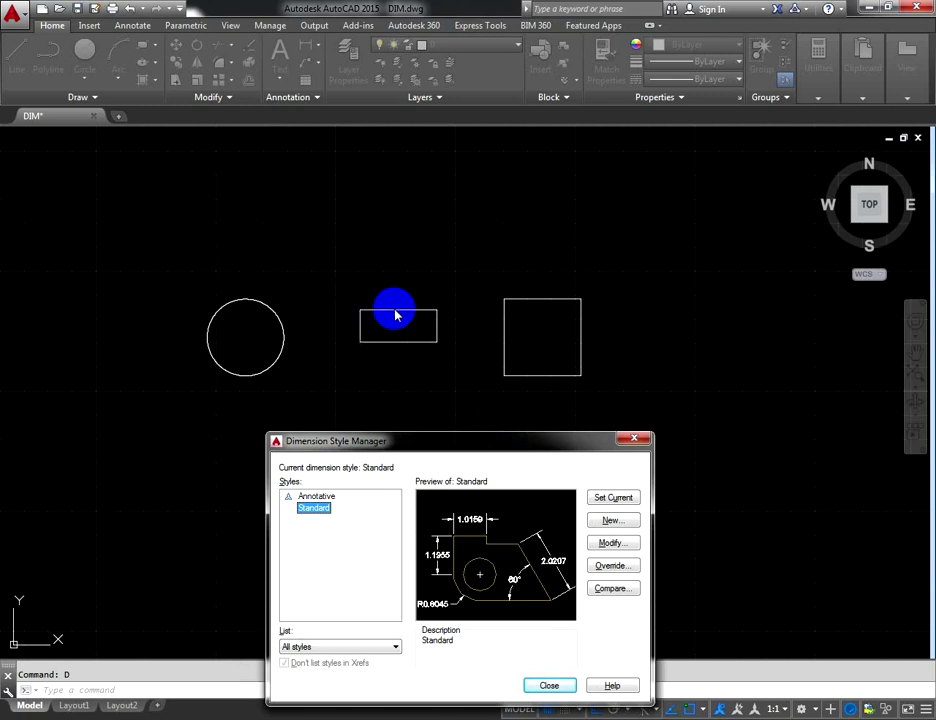
pyautogui.moveTo(437, 440); pyautogui.dragTo(389, 367)
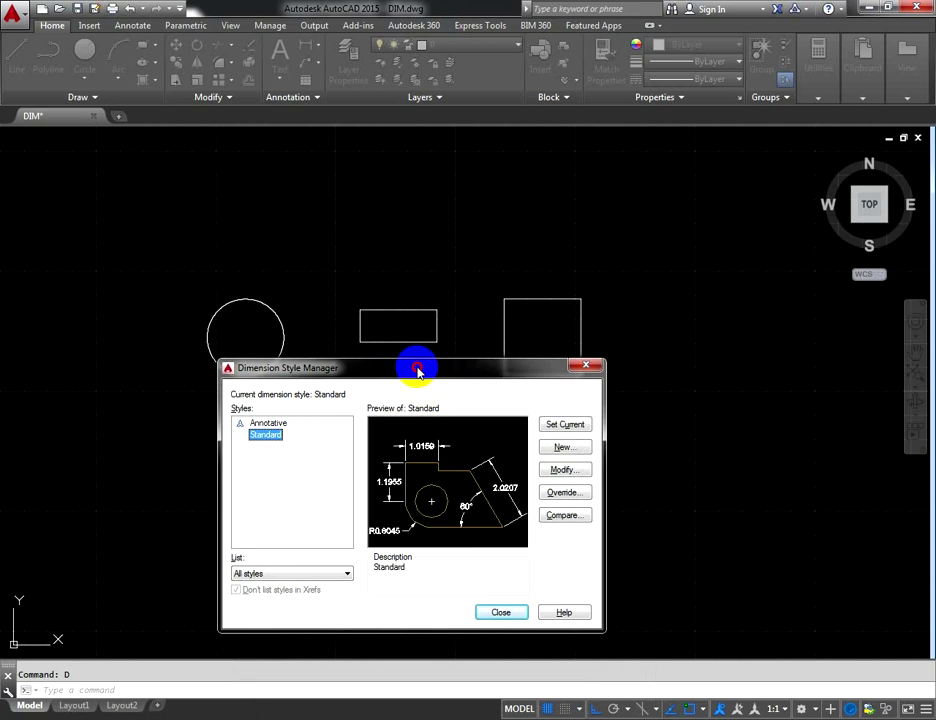
pyautogui.moveTo(418, 370); pyautogui.dragTo(422, 316)
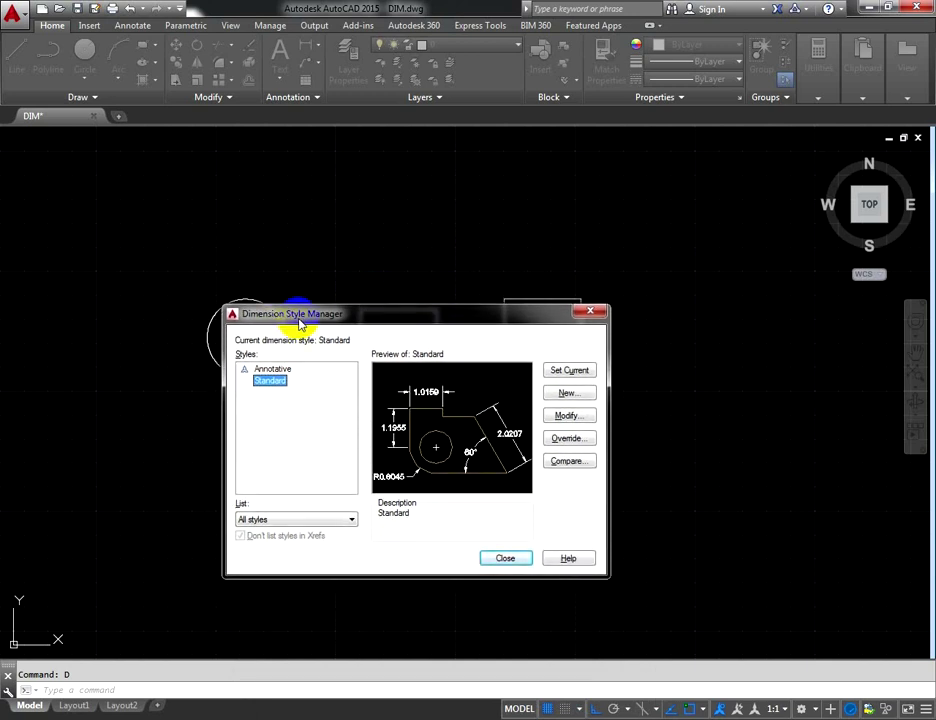
pyautogui.moveTo(397, 313); pyautogui.dragTo(367, 317)
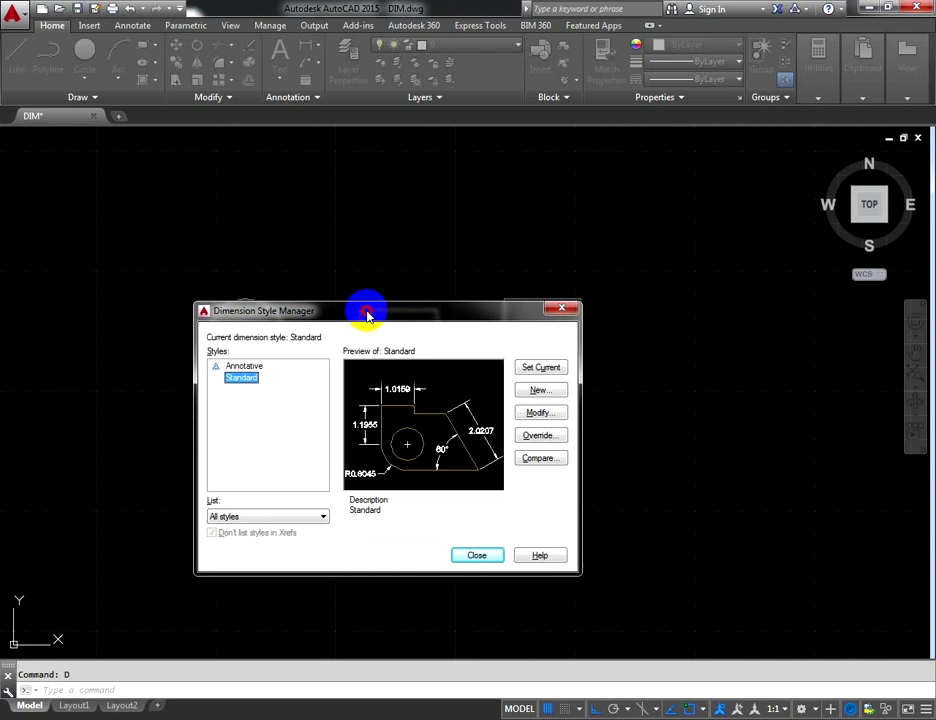
# Create a new dimension style IOS-100 based on Standard and continue to its settings
pyautogui.click(535, 391)
pyautogui.write('IOS-100')
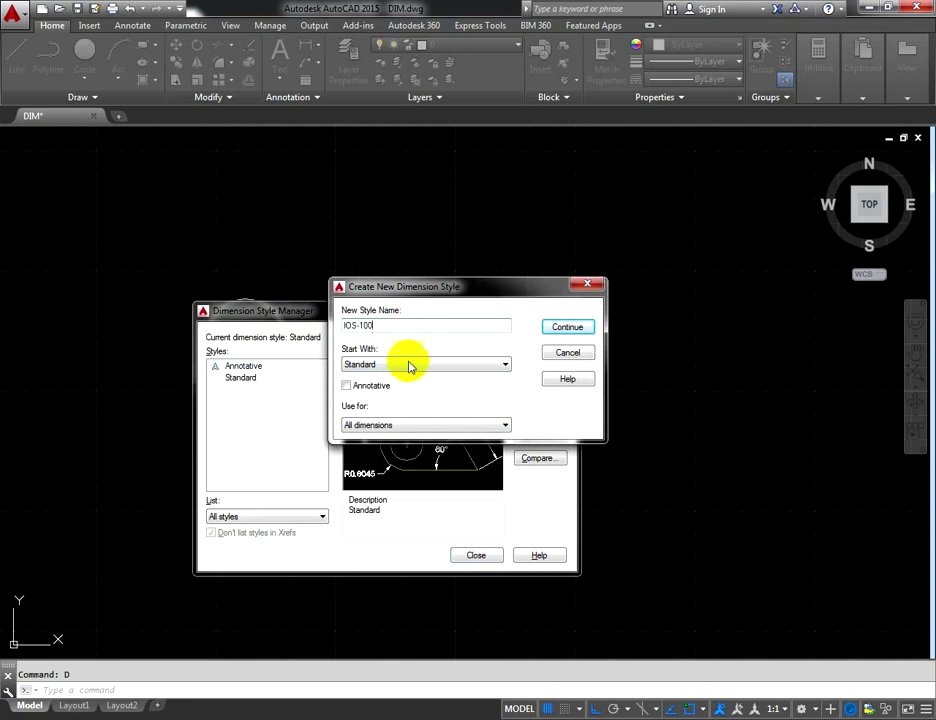
pyautogui.click(566, 327)
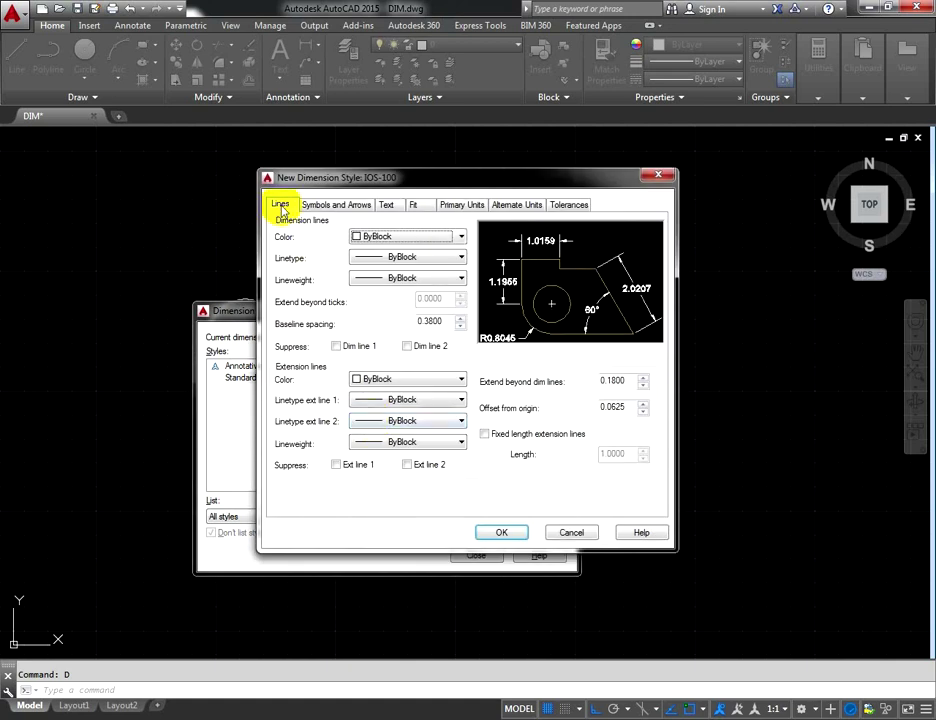
# Set the IOS-100 dimension line colour to Red
pyautogui.moveTo(353, 185); pyautogui.dragTo(311, 191)
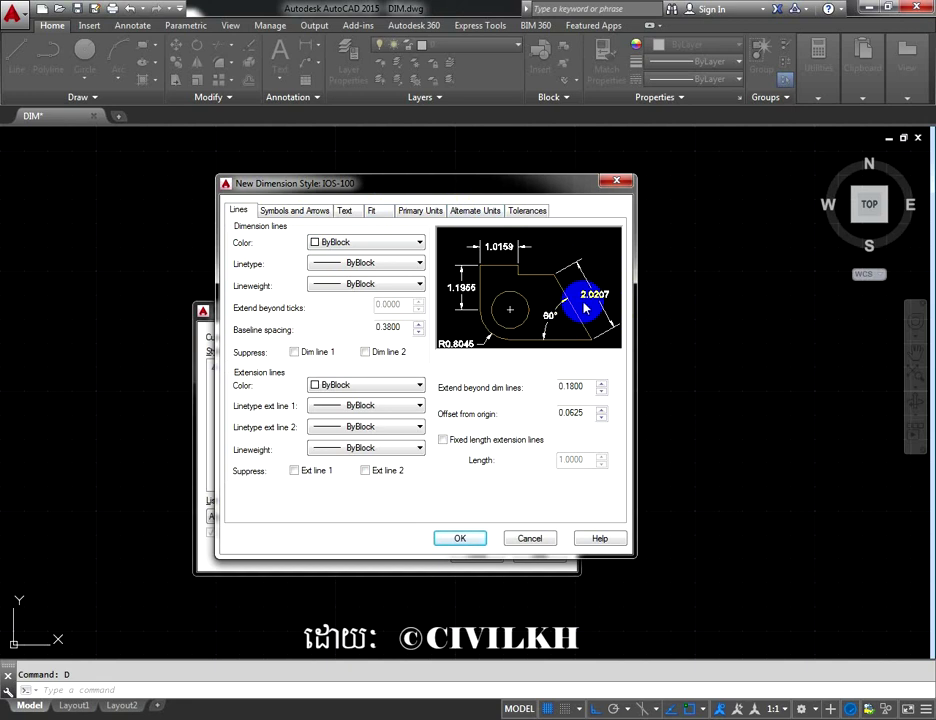
pyautogui.click(365, 243)
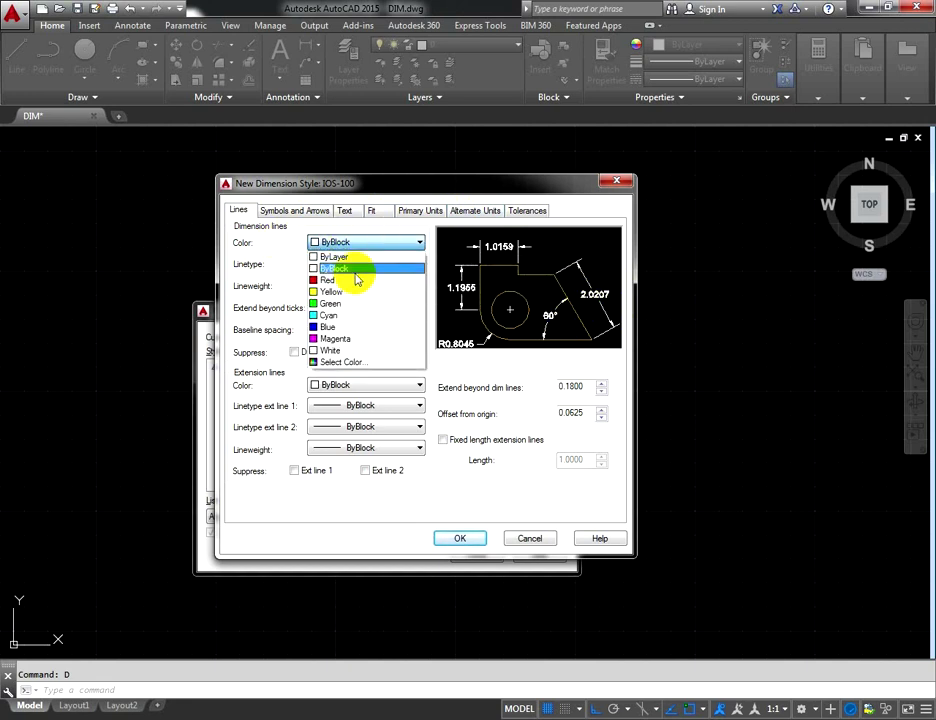
pyautogui.click(347, 280)
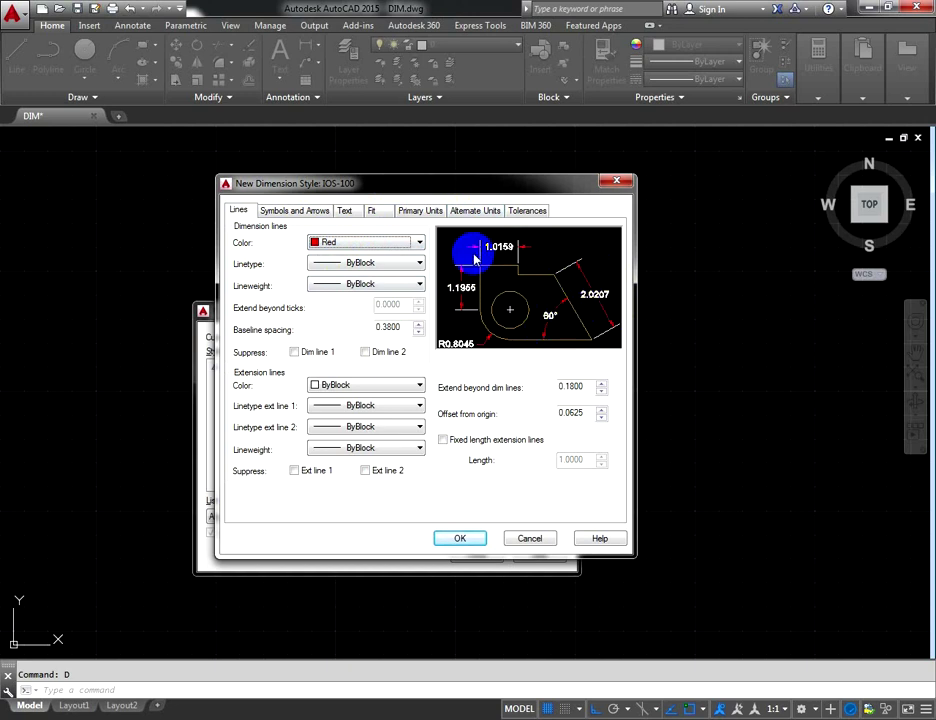
# Browse the linetype loader without loading anything, keeping ByBlock as the dimension linetype
pyautogui.click(383, 264)
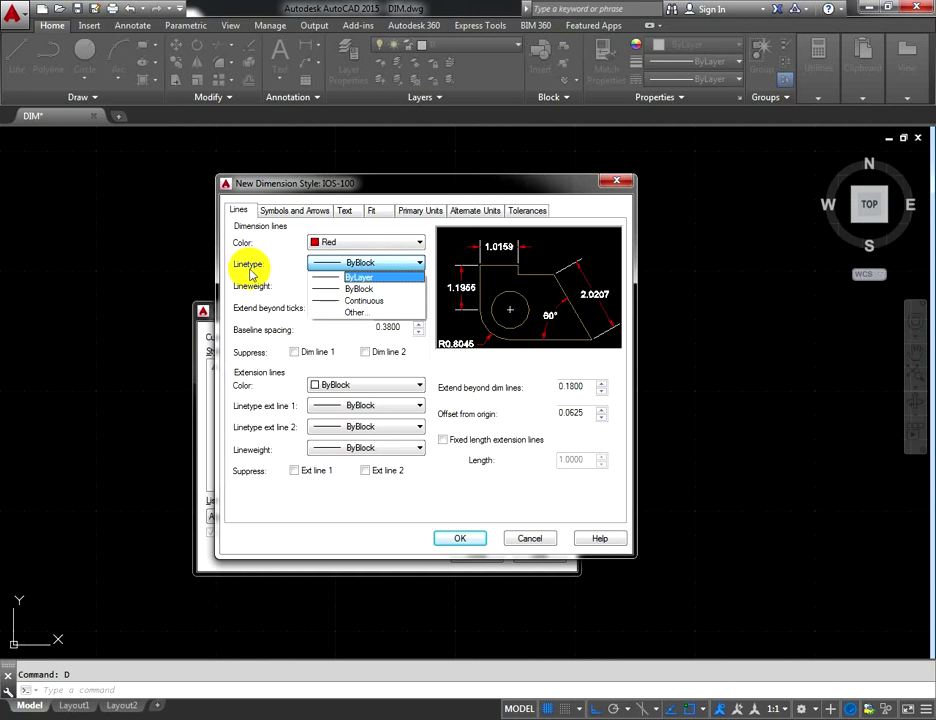
pyautogui.click(365, 262)
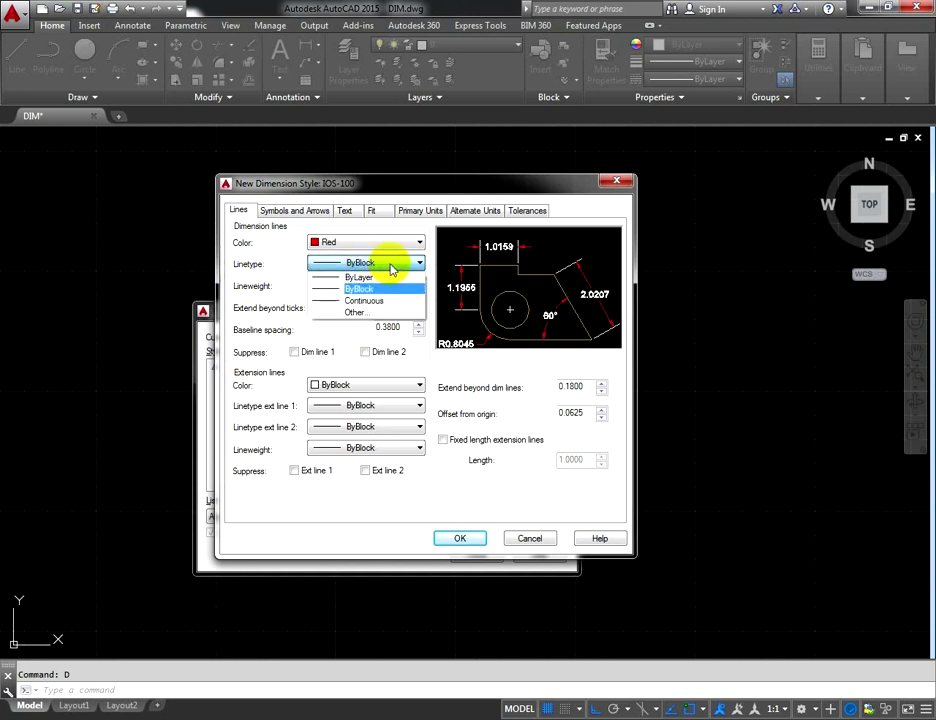
pyautogui.click(400, 262)
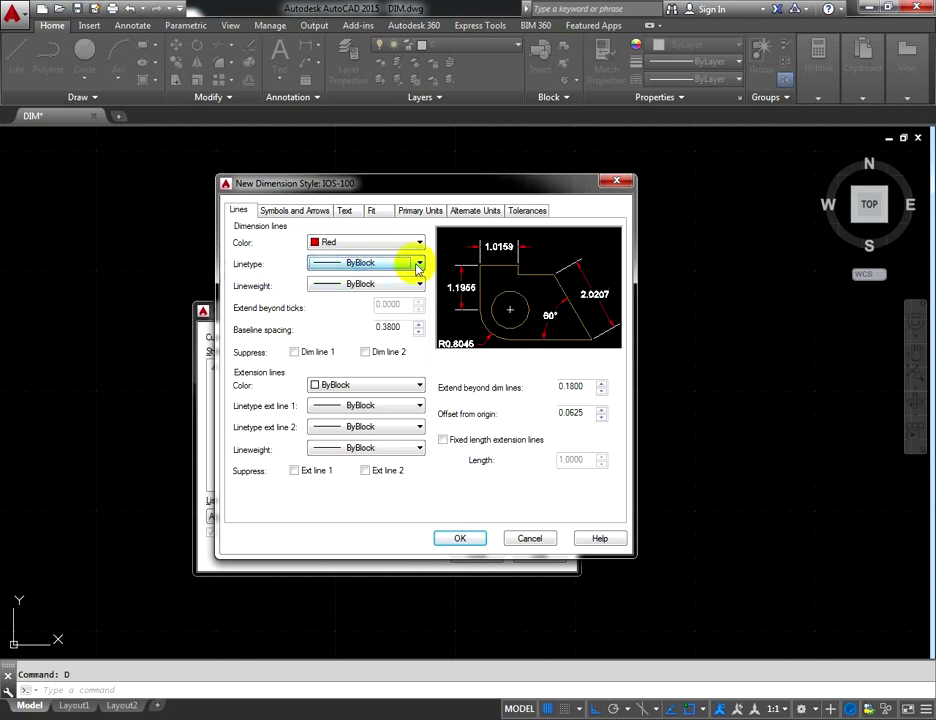
pyautogui.click(360, 264)
pyautogui.click(358, 313)
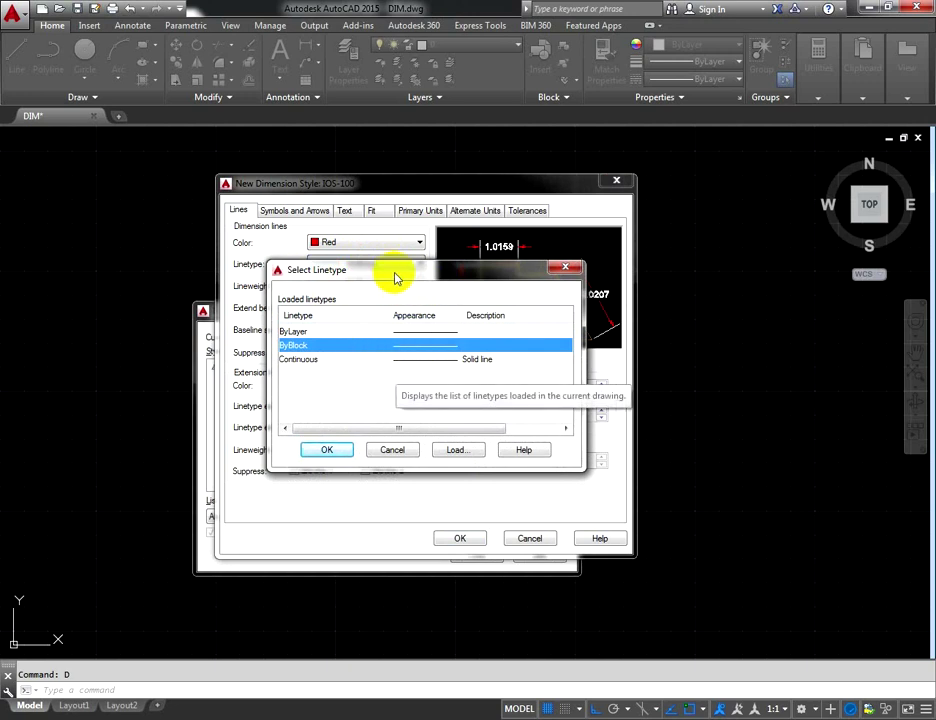
pyautogui.moveTo(393, 270); pyautogui.dragTo(355, 274)
pyautogui.click(422, 458)
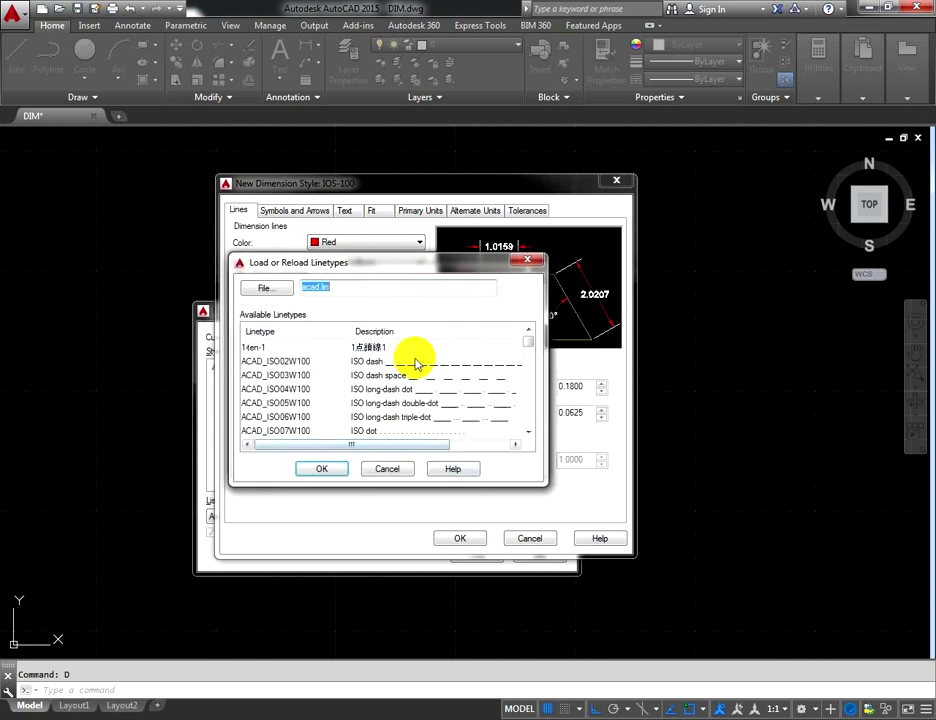
pyautogui.moveTo(529, 366); pyautogui.dragTo(528, 357)
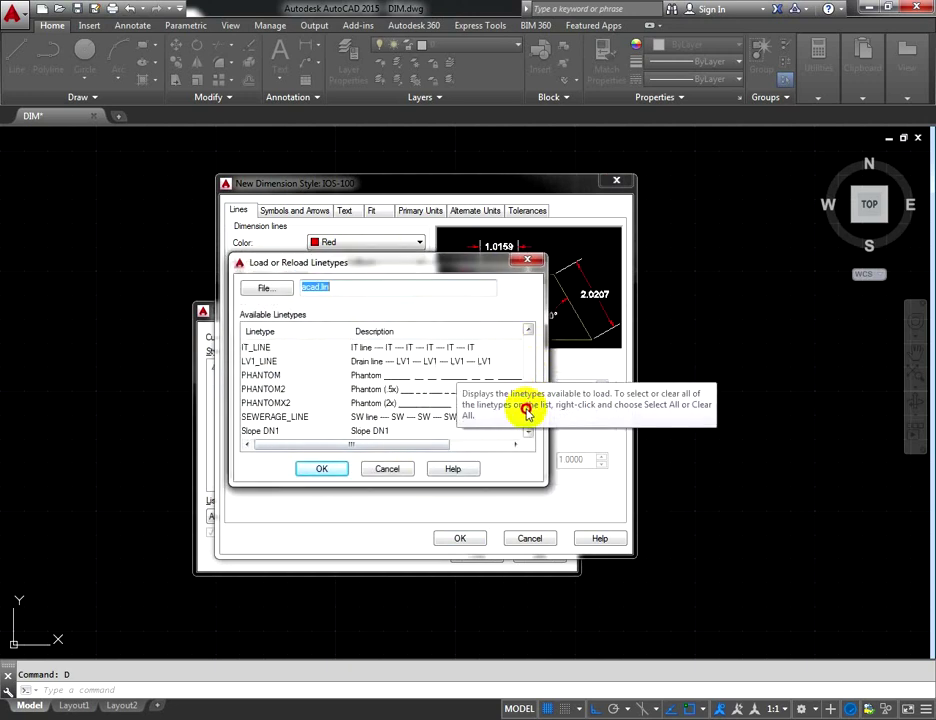
pyautogui.click(322, 468)
pyautogui.click(460, 410)
pyautogui.click(385, 467)
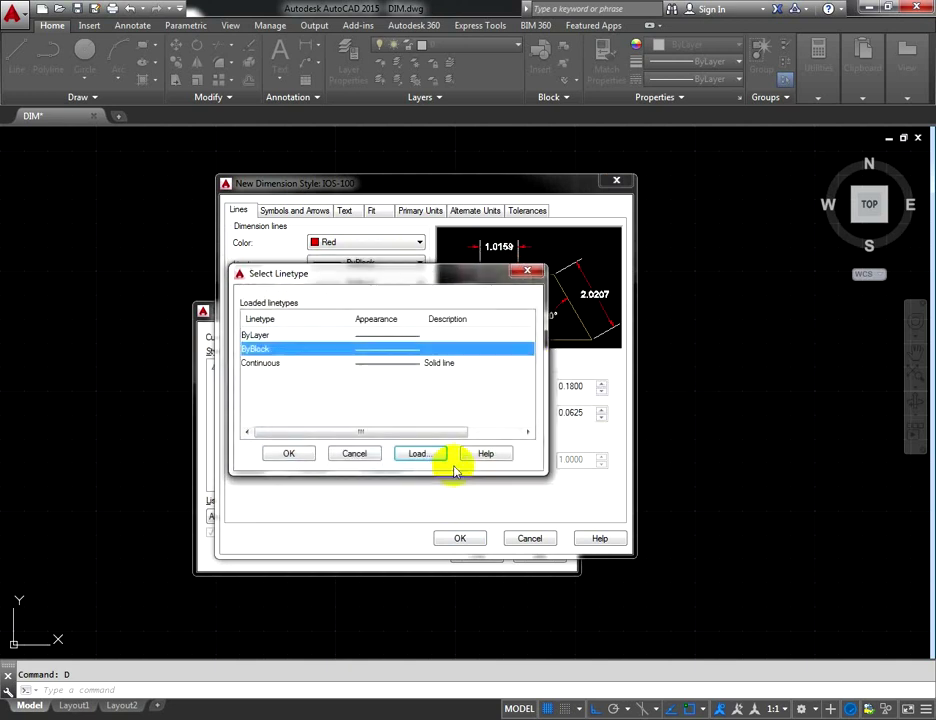
pyautogui.click(362, 455)
pyautogui.click(358, 262)
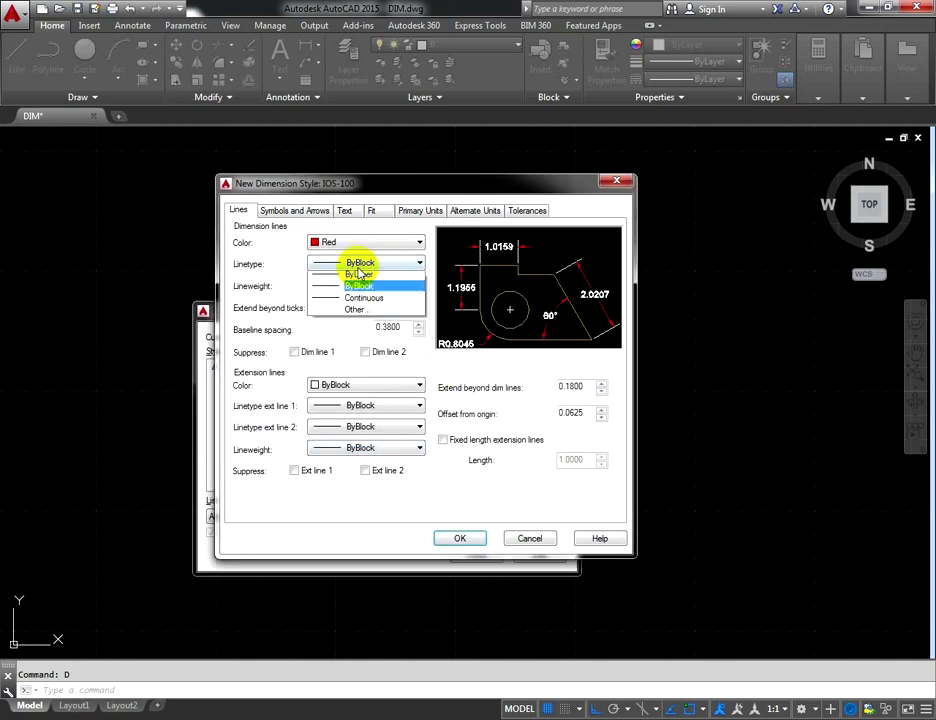
pyautogui.click(356, 285)
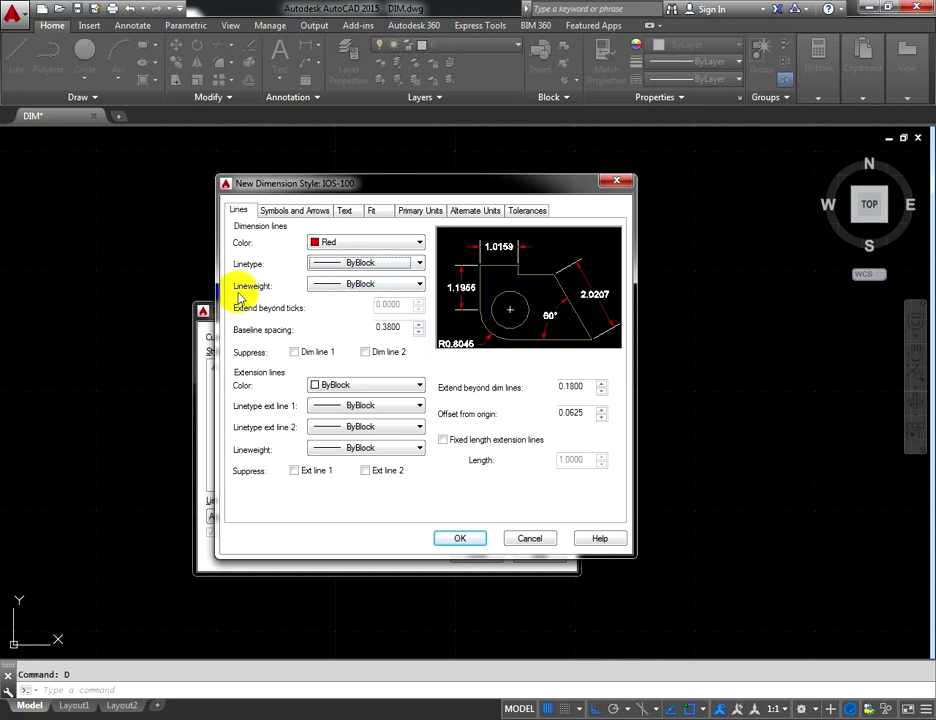
# Set the dimension line lineweight to 0.09 mm and baseline spacing to 0
pyautogui.click(360, 285)
pyautogui.click(392, 288)
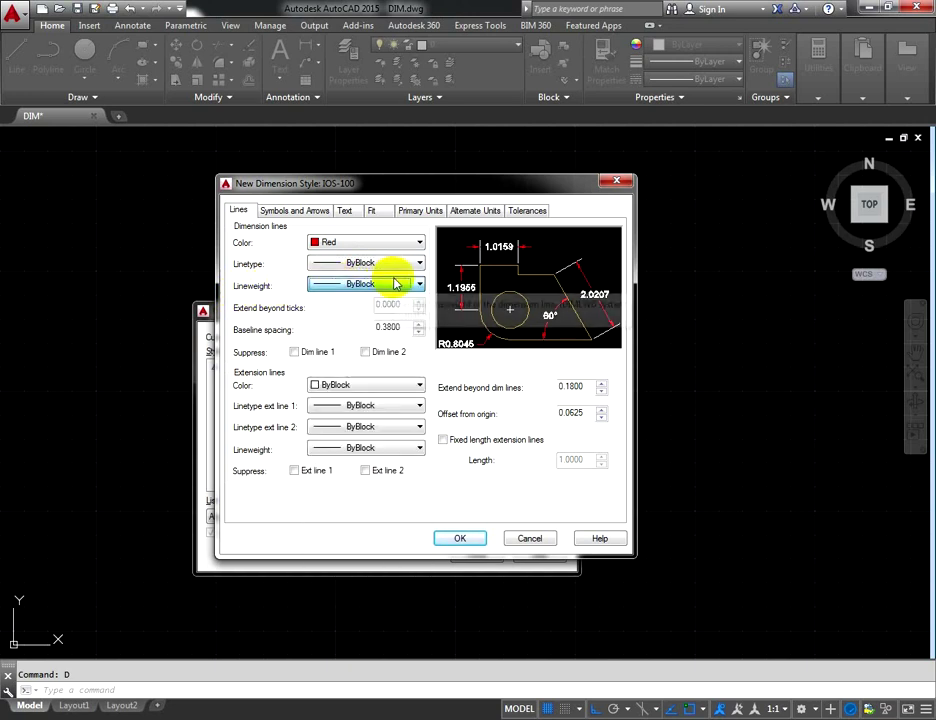
pyautogui.click(392, 284)
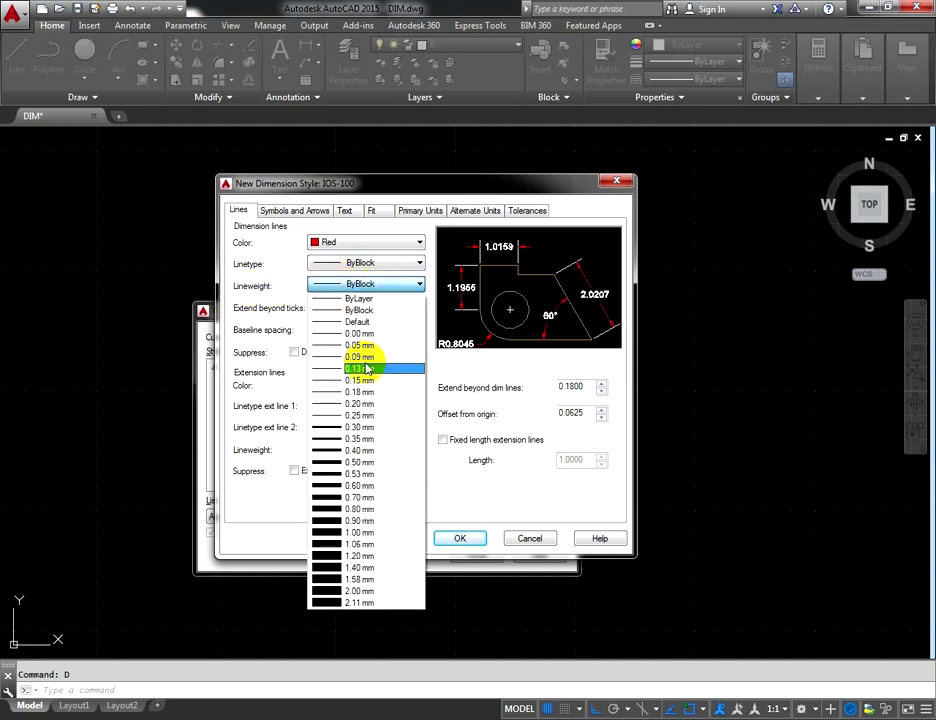
pyautogui.click(360, 357)
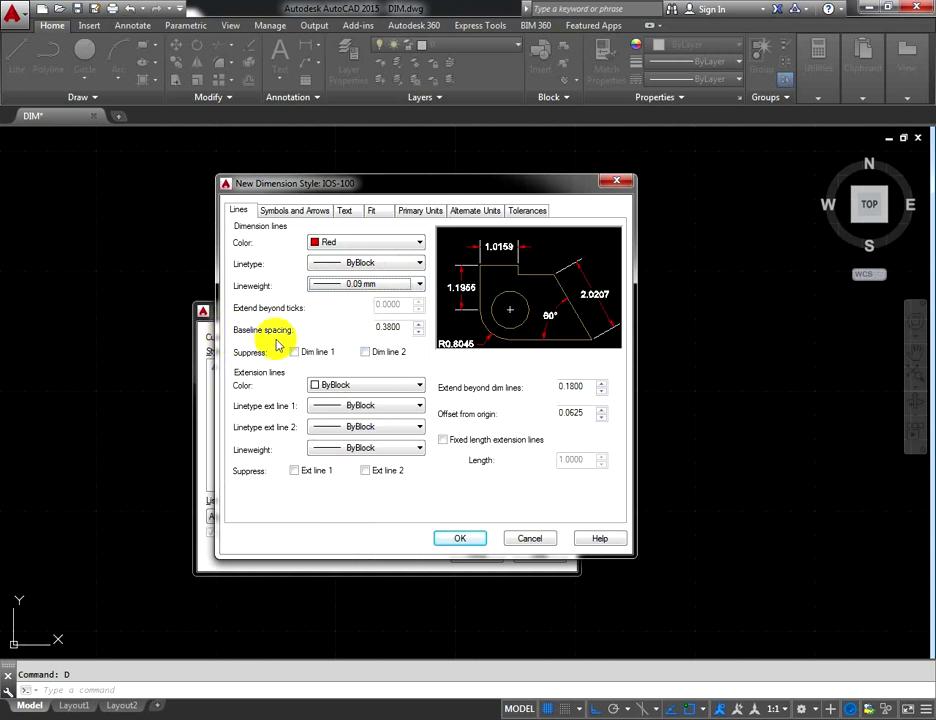
pyautogui.moveTo(408, 327); pyautogui.dragTo(366, 325)
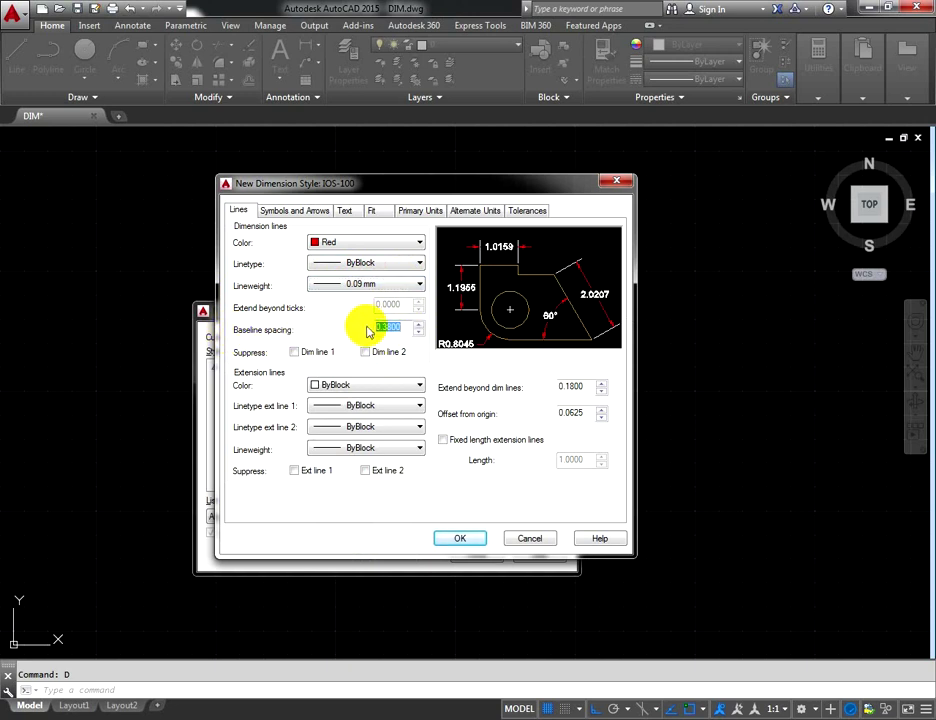
pyautogui.write('0')
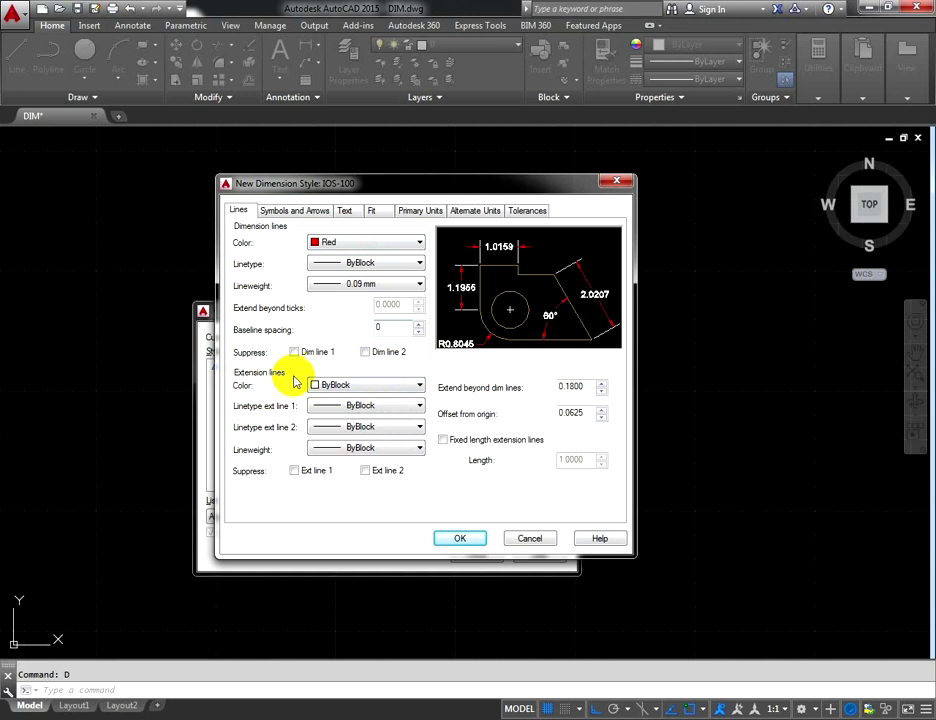
pyautogui.click(528, 252)
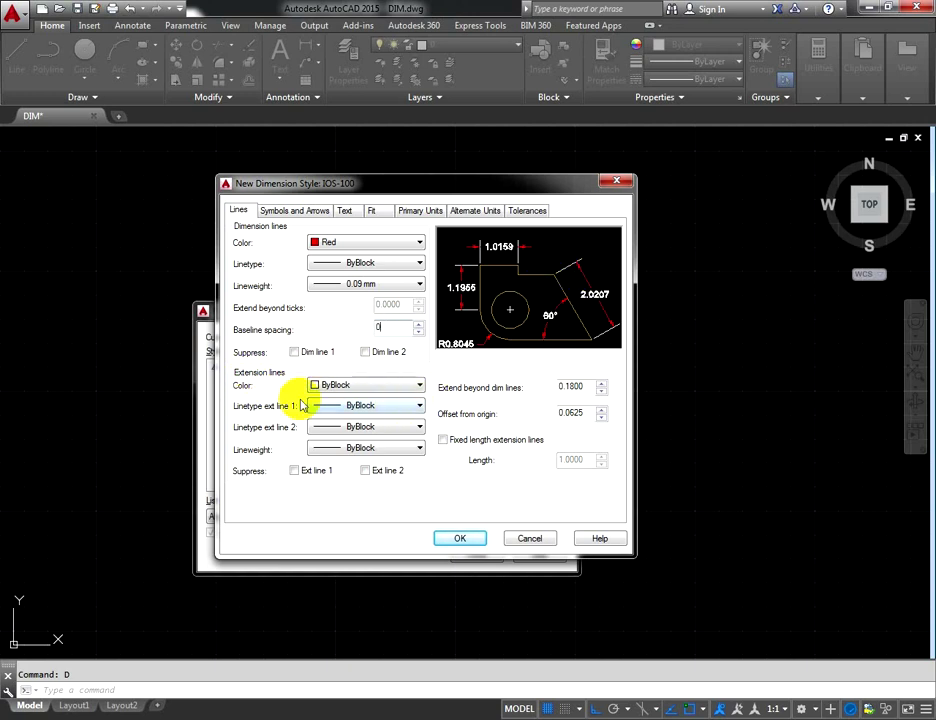
# Make the extension lines Yellow with a 0.09 mm lineweight, keeping ByBlock linetypes
pyautogui.click(358, 384)
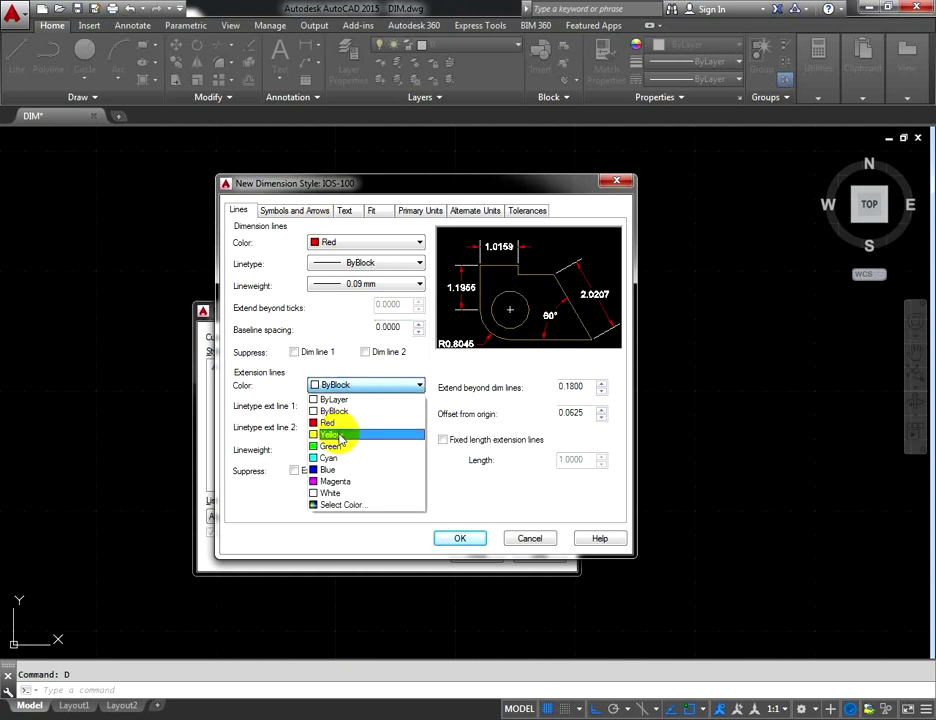
pyautogui.click(331, 434)
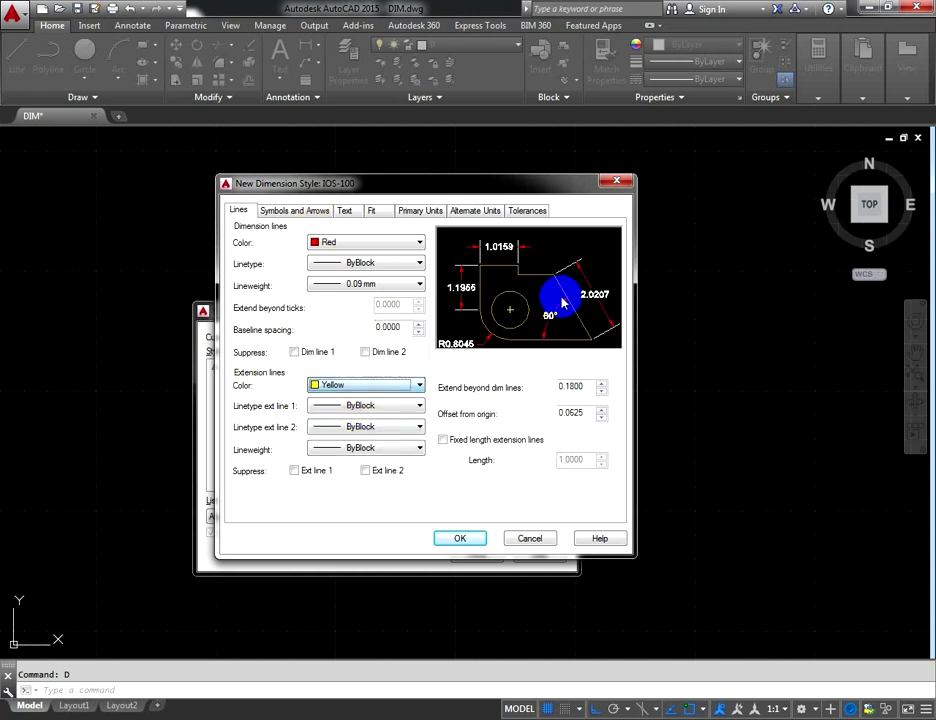
pyautogui.click(387, 405)
pyautogui.click(380, 424)
pyautogui.click(380, 425)
pyautogui.click(383, 430)
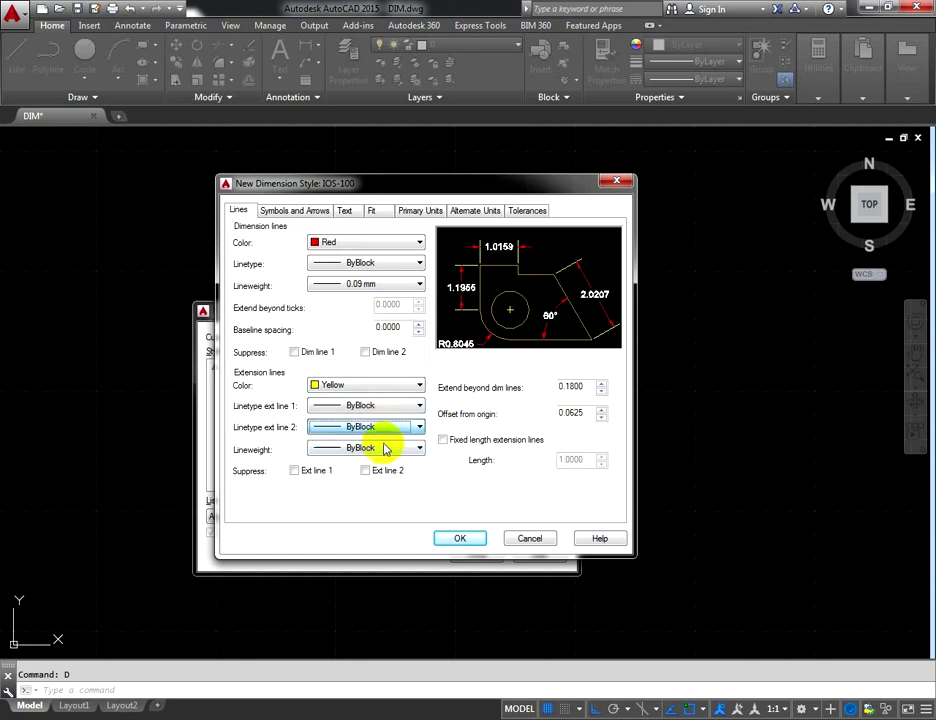
pyautogui.click(386, 447)
pyautogui.click(398, 187)
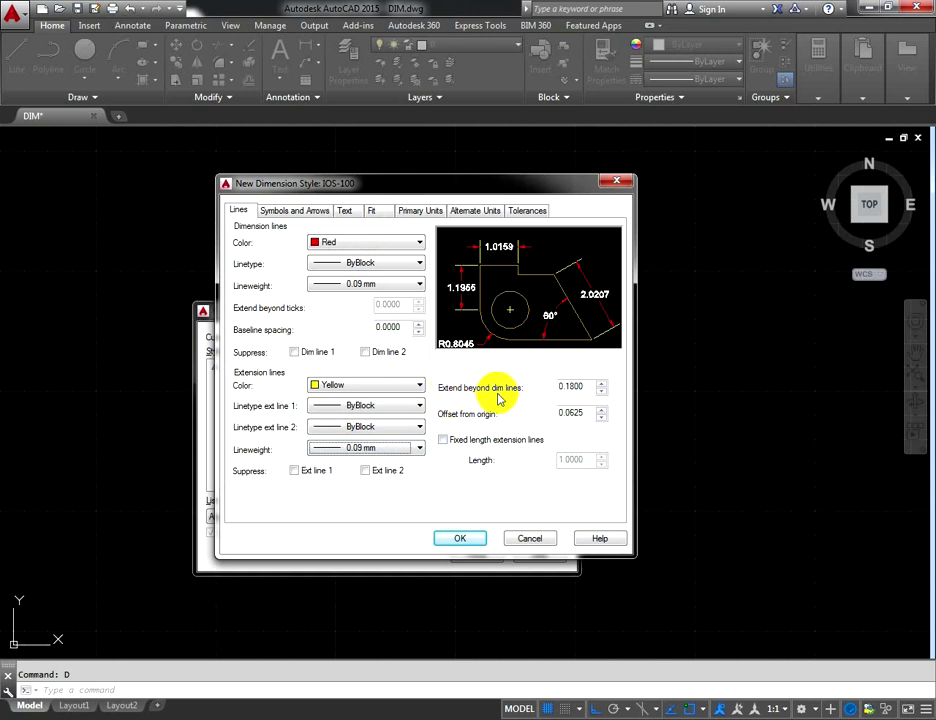
# Set Extend beyond dim lines to 100 and Offset from origin to 150
pyautogui.doubleClick(580, 385)
pyautogui.write('100')
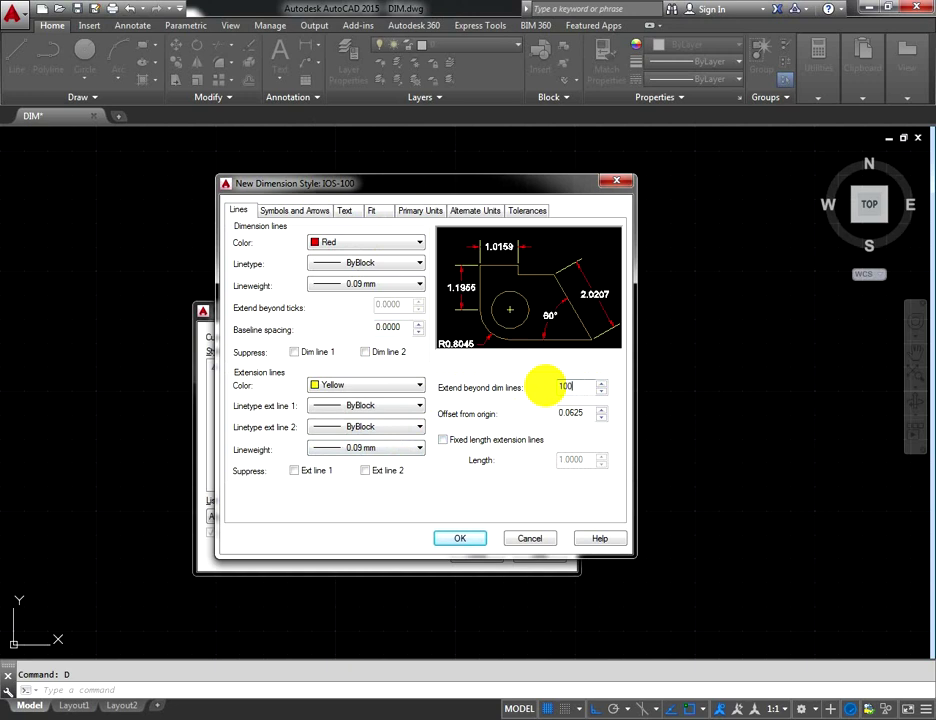
pyautogui.doubleClick(578, 412)
pyautogui.write('150')
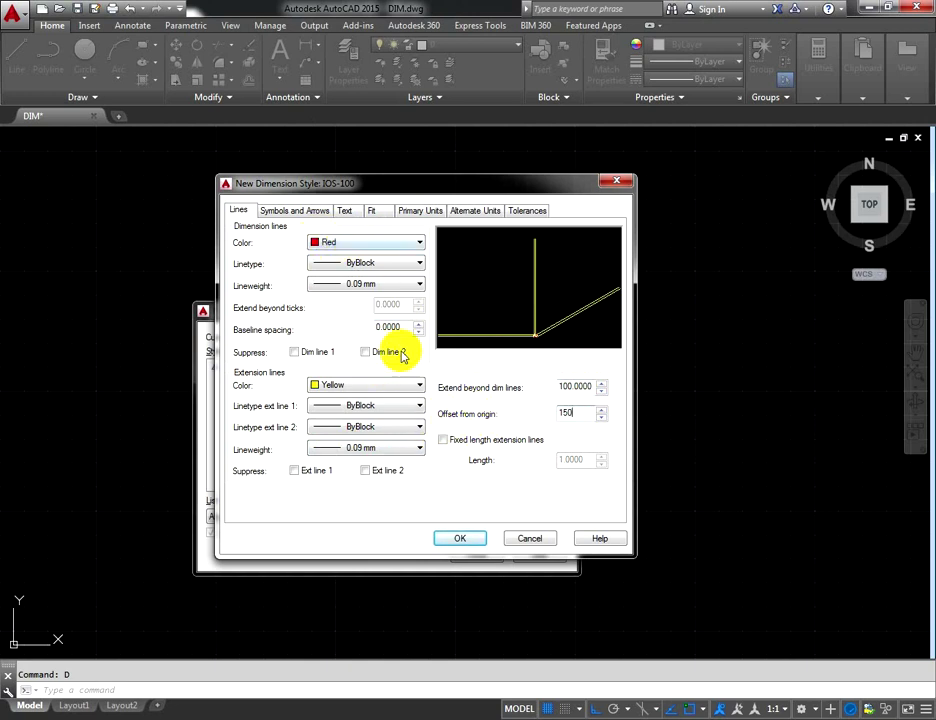
# Set both IOS-100 arrowheads to Oblique ticks
pyautogui.click(292, 218)
pyautogui.click(303, 258)
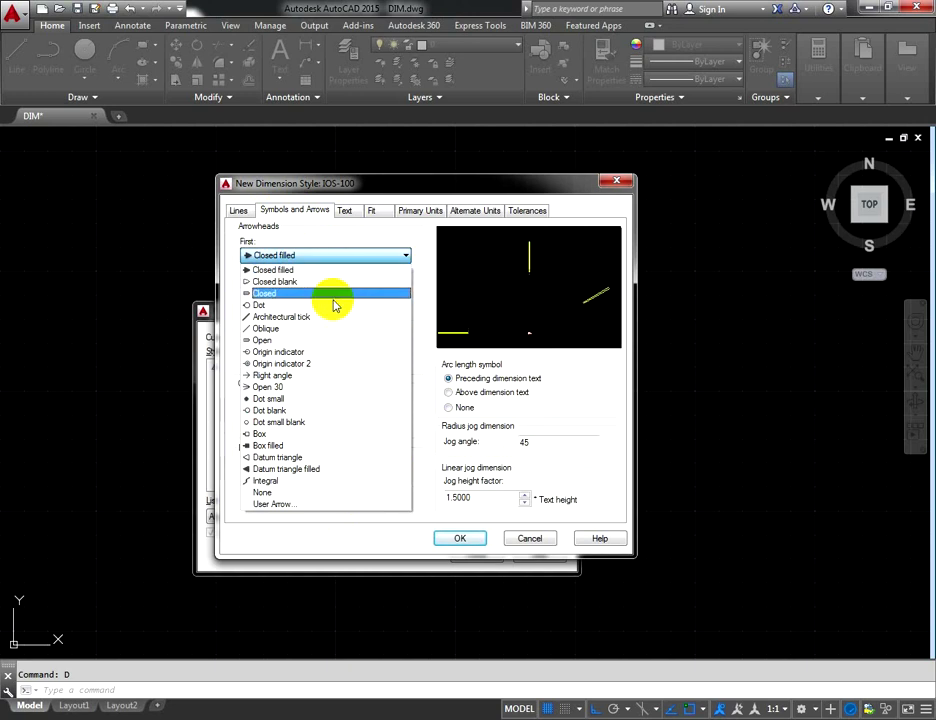
pyautogui.click(275, 328)
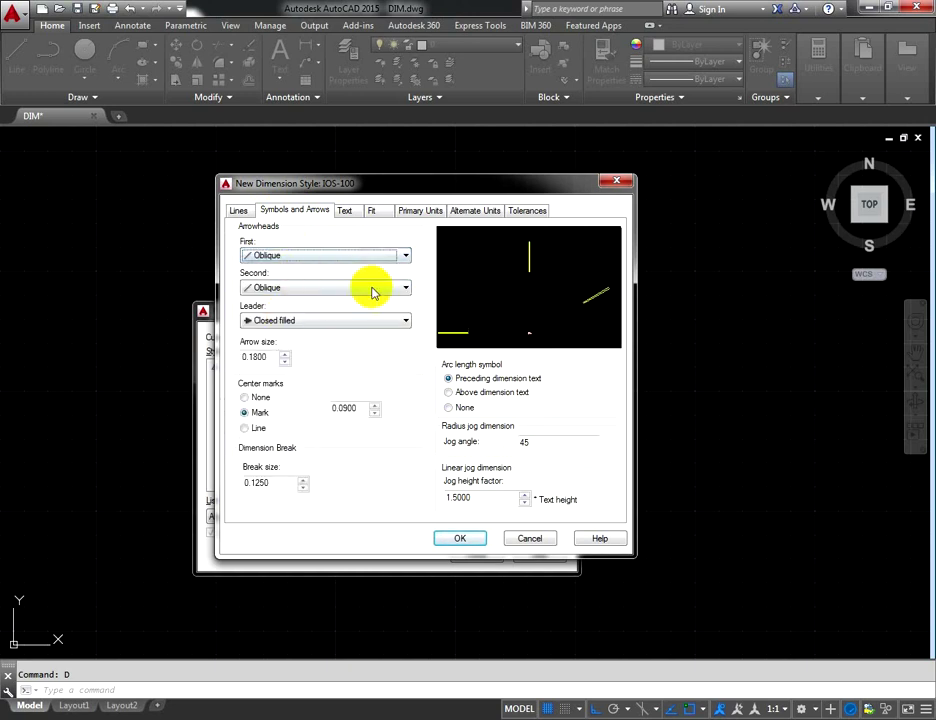
pyautogui.click(323, 320)
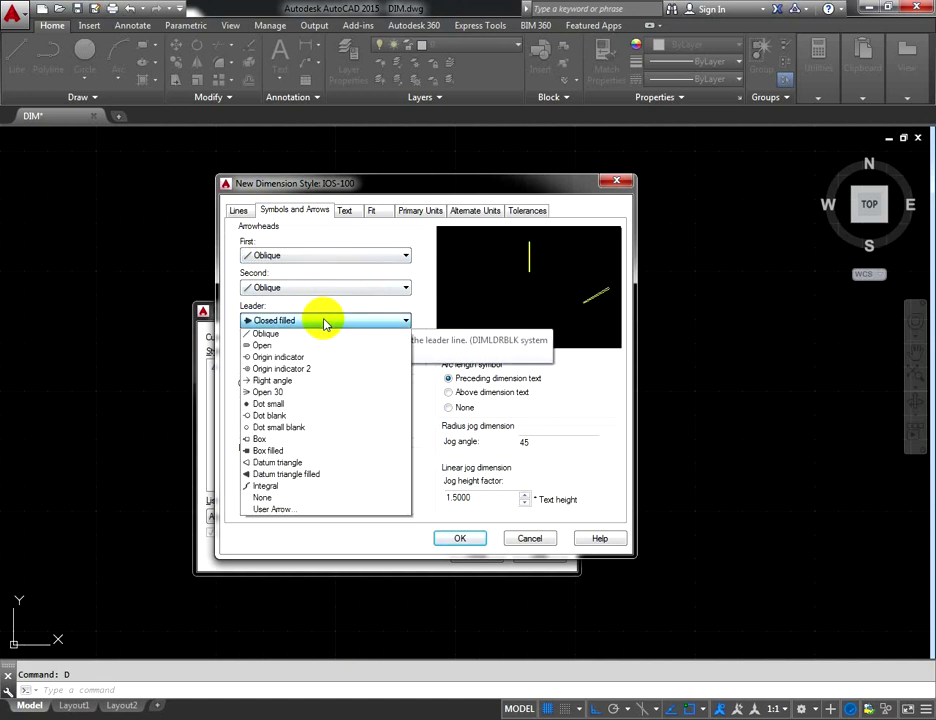
pyautogui.click(324, 318)
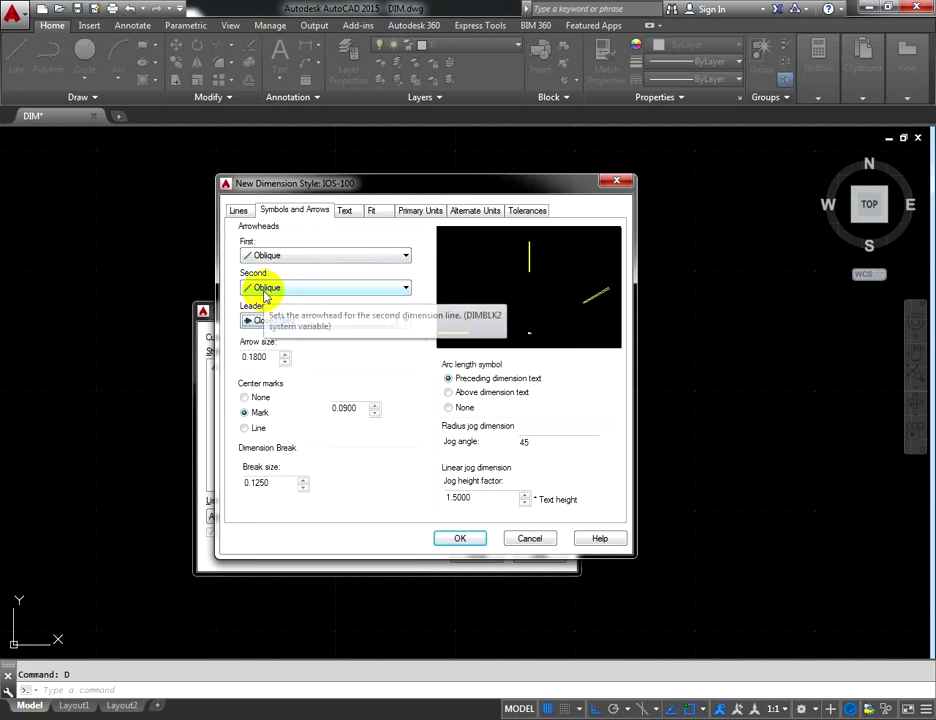
pyautogui.click(257, 255)
pyautogui.click(257, 255)
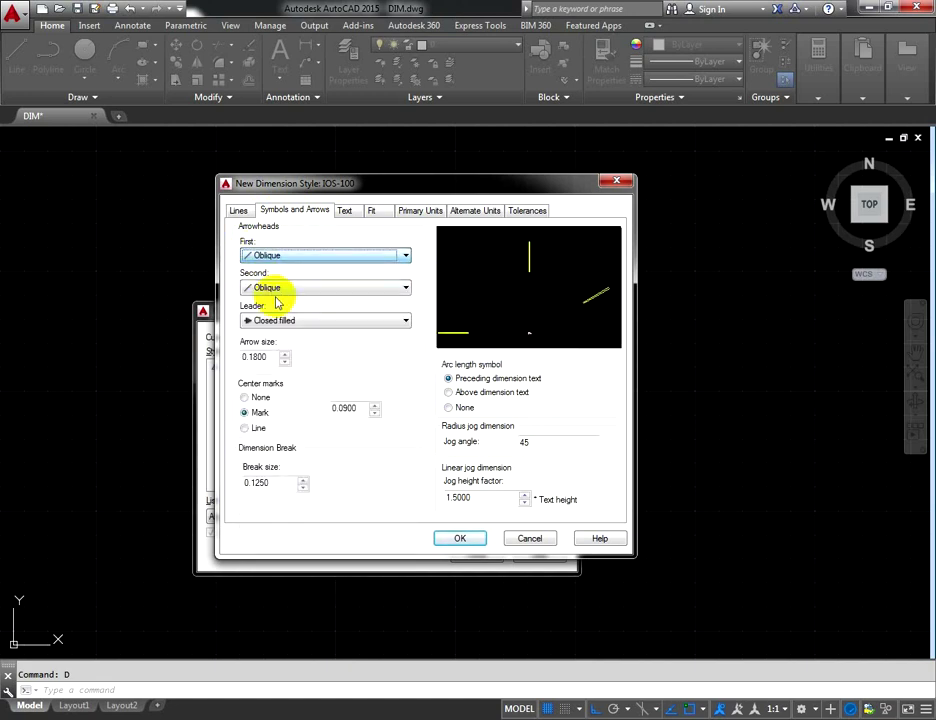
pyautogui.click(272, 257)
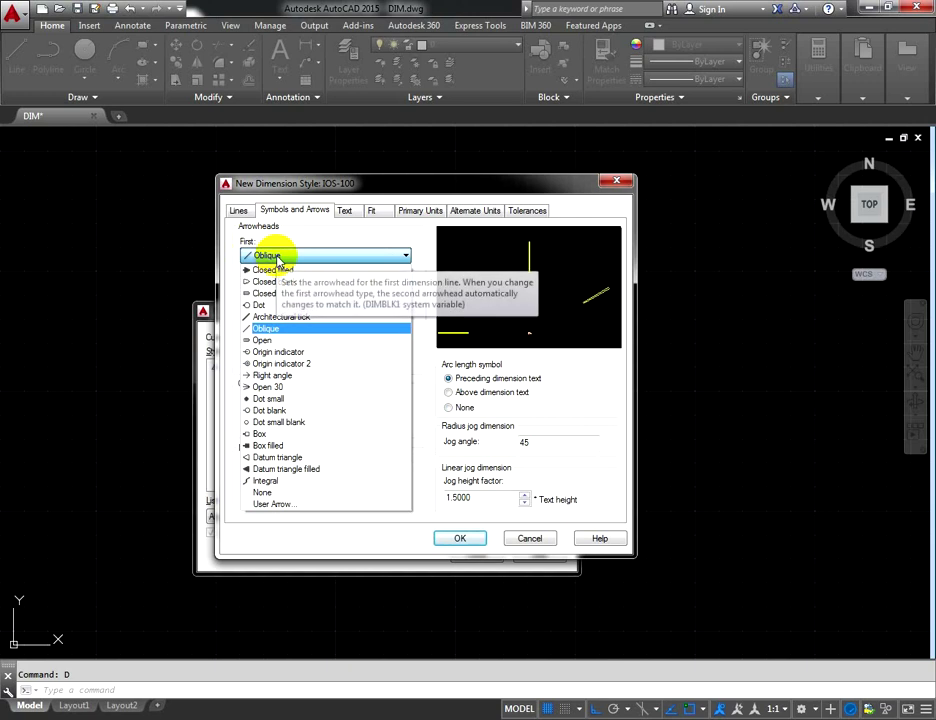
pyautogui.click(284, 259)
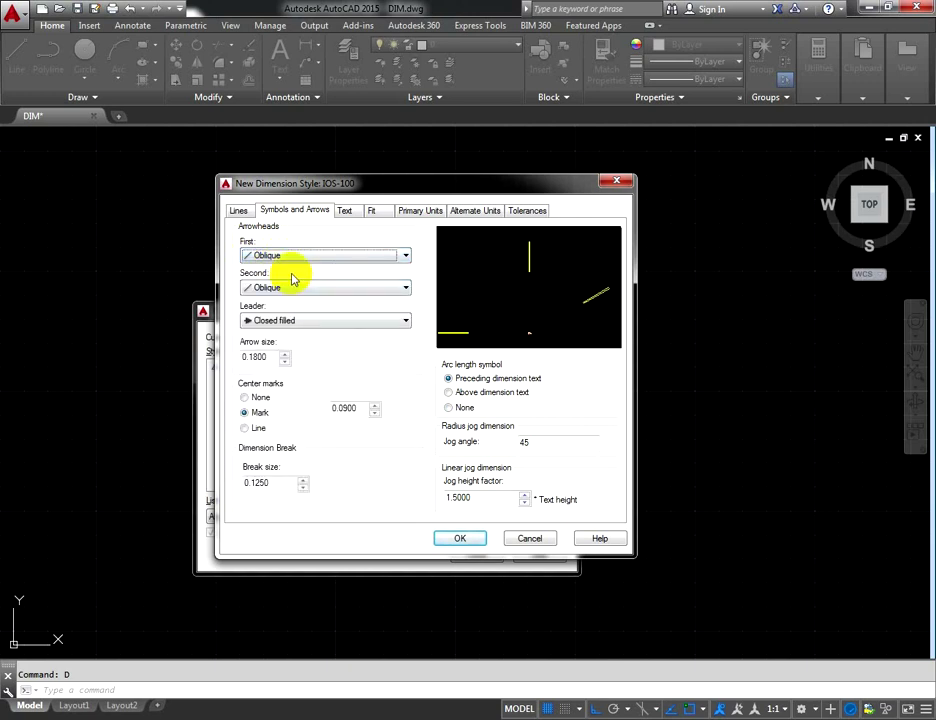
# Set the arrow size to 100 and the break size to 100
pyautogui.moveTo(270, 357); pyautogui.dragTo(232, 356)
pyautogui.write('100')
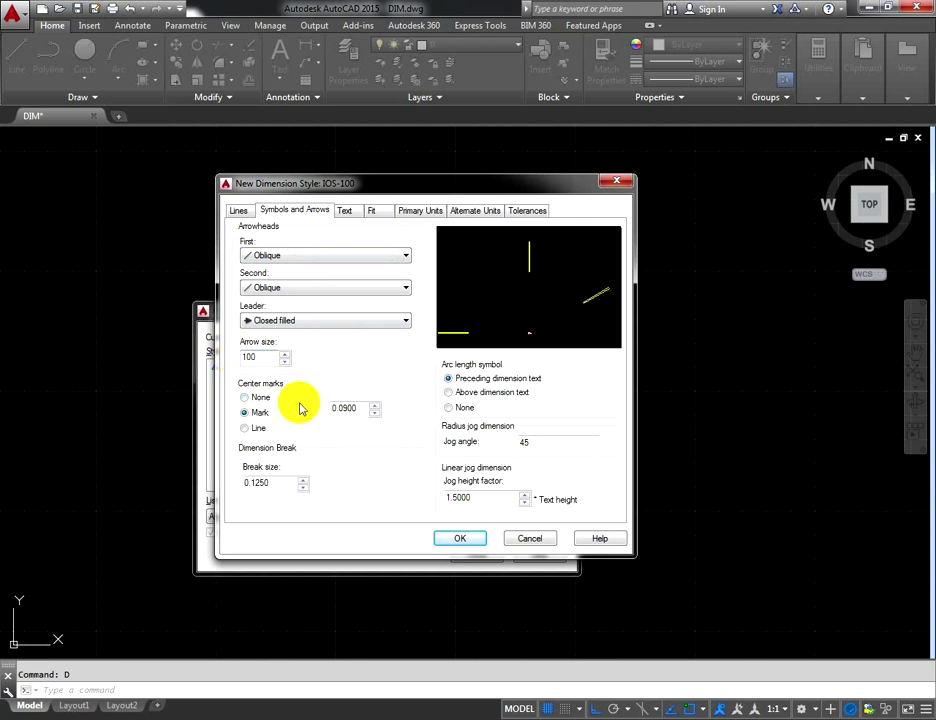
pyautogui.moveTo(300, 483); pyautogui.dragTo(218, 487)
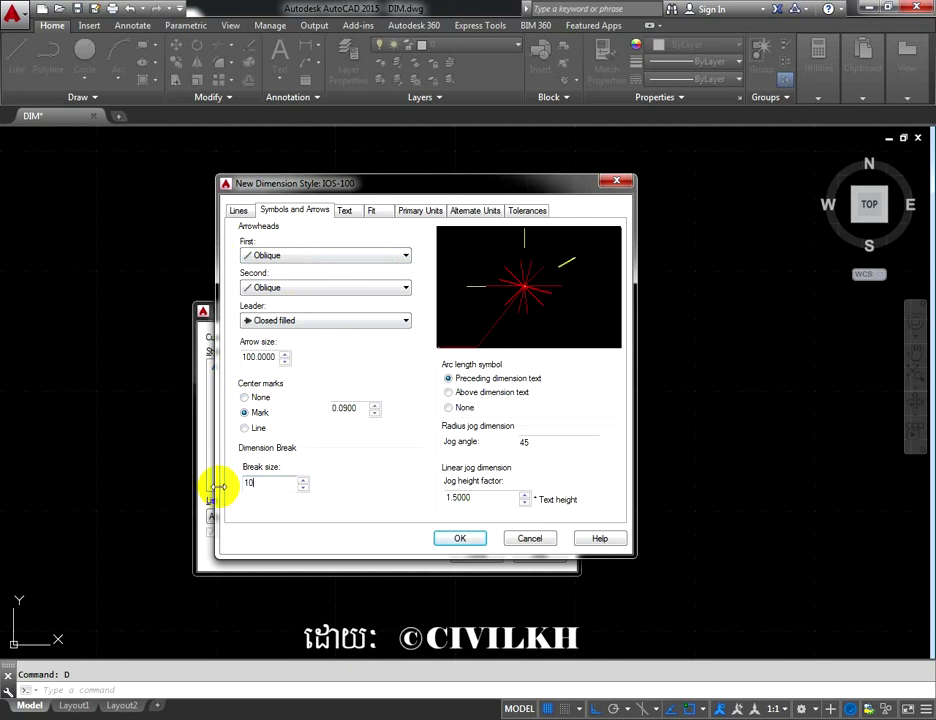
pyautogui.click(344, 211)
# Keep Standard as the text style after checking its font, then save IOS-100 with OK
pyautogui.doubleClick(384, 315)
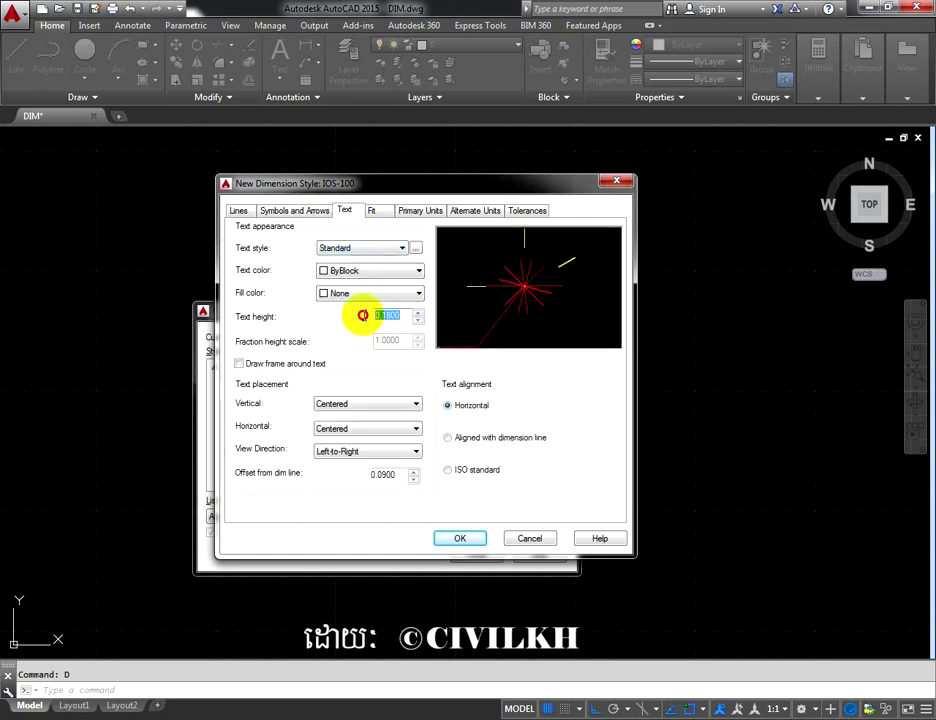
pyautogui.click(352, 248)
pyautogui.click(386, 270)
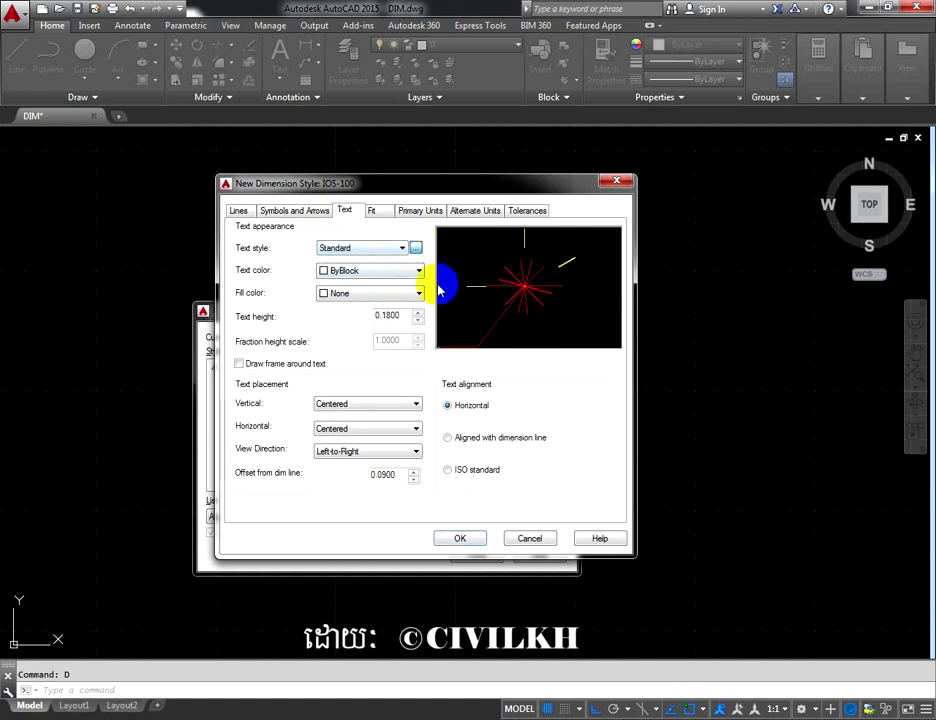
pyautogui.click(415, 247)
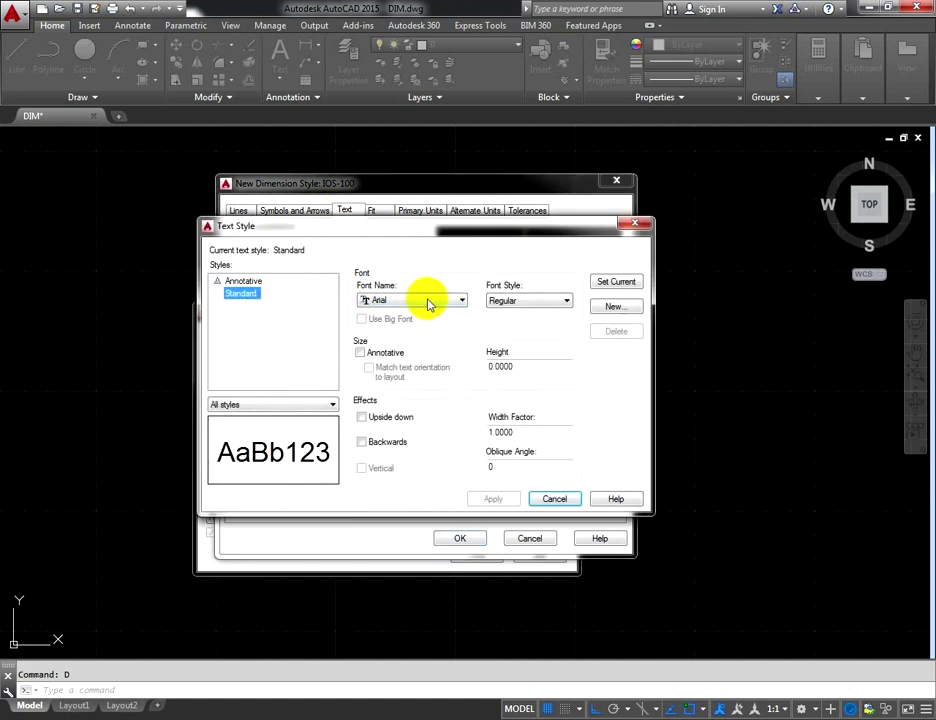
pyautogui.click(423, 302)
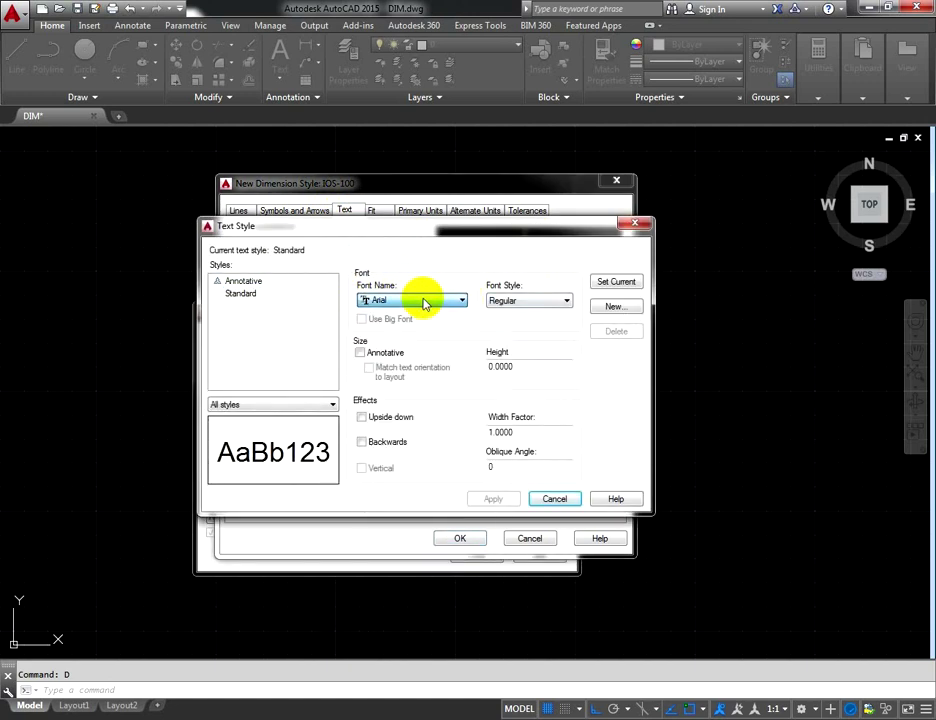
pyautogui.moveTo(522, 228); pyautogui.dragTo(517, 240)
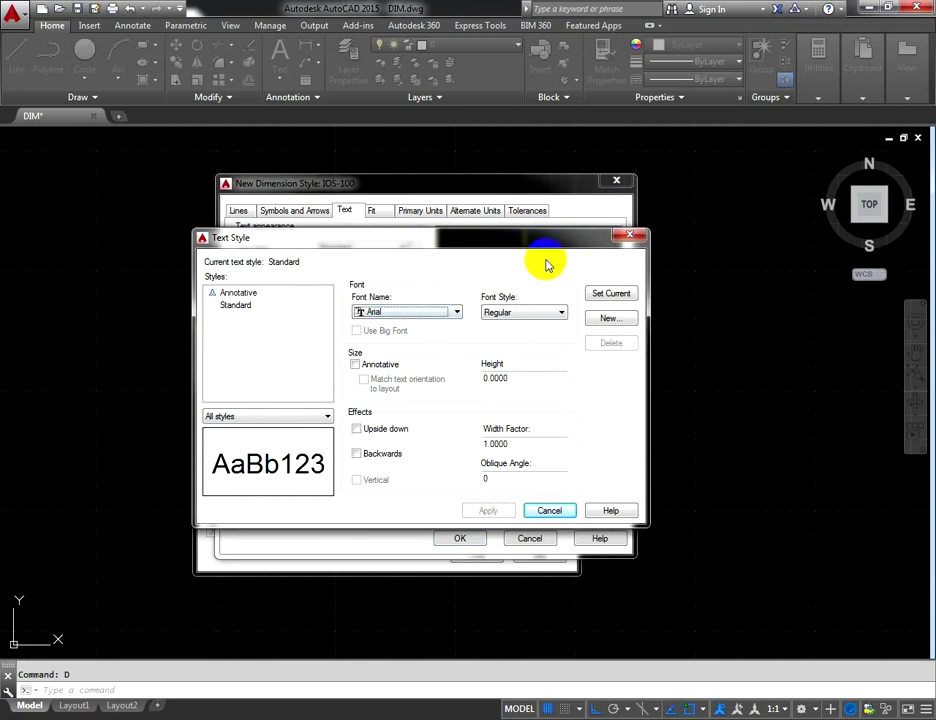
pyautogui.click(626, 237)
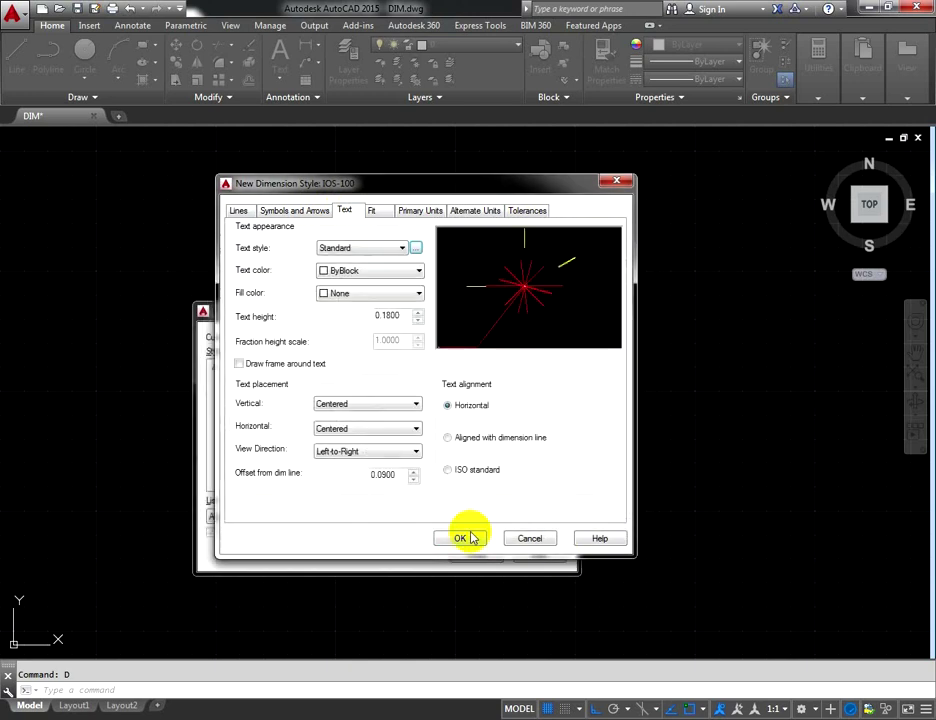
pyautogui.click(462, 540)
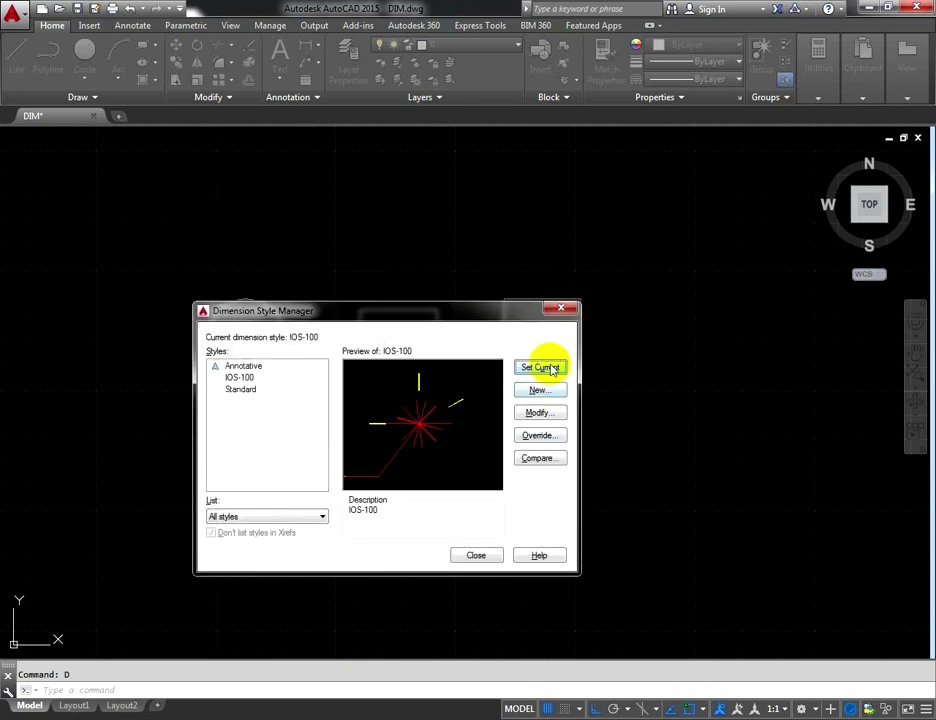
pyautogui.click(498, 552)
pyautogui.scroll(5, 395, 320)
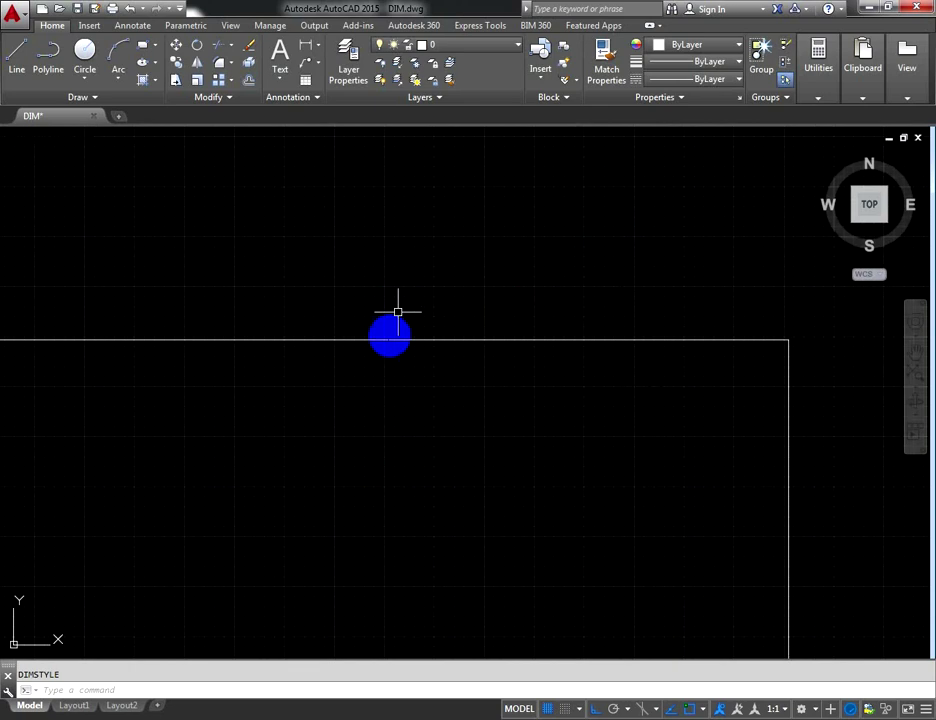
pyautogui.scroll(3, 380, 335)
pyautogui.scroll(3, 440, 325)
pyautogui.scroll(3, 540, 295)
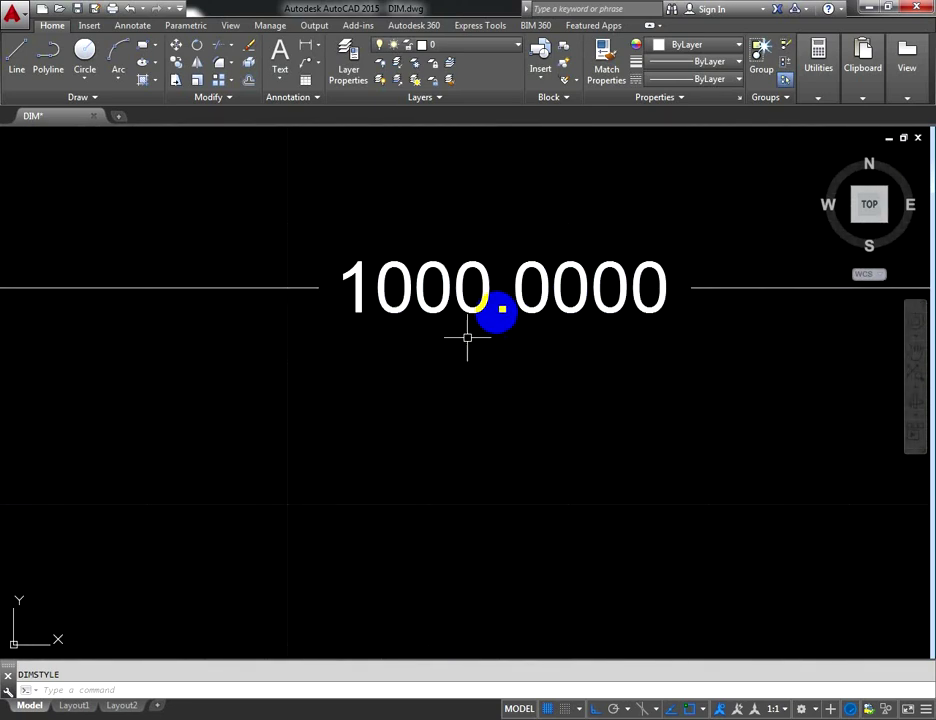
pyautogui.scroll(3, 500, 340)
pyautogui.scroll(-3, 520, 345)
pyautogui.scroll(-5, 520, 345)
pyautogui.scroll(-3, 528, 350)
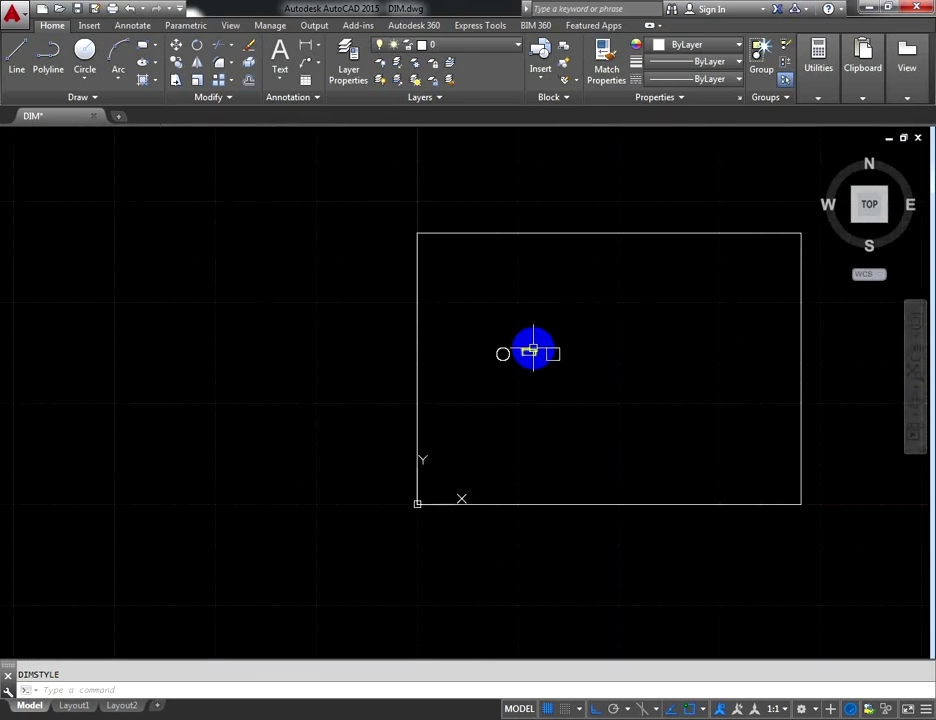
pyautogui.scroll(6, 530, 352)
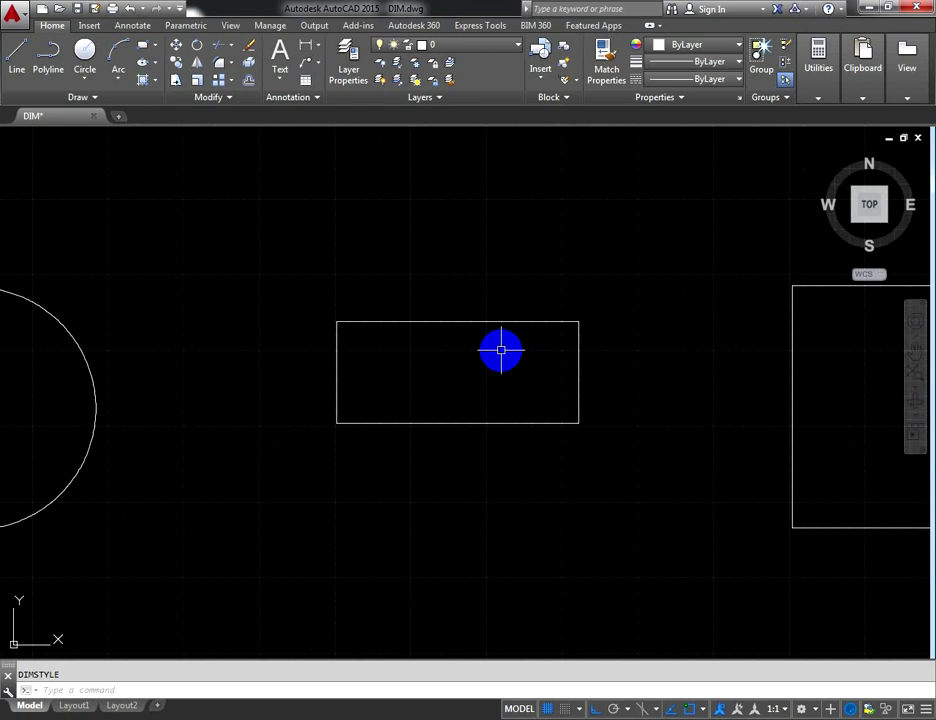
pyautogui.write('d')
pyautogui.press('Return')
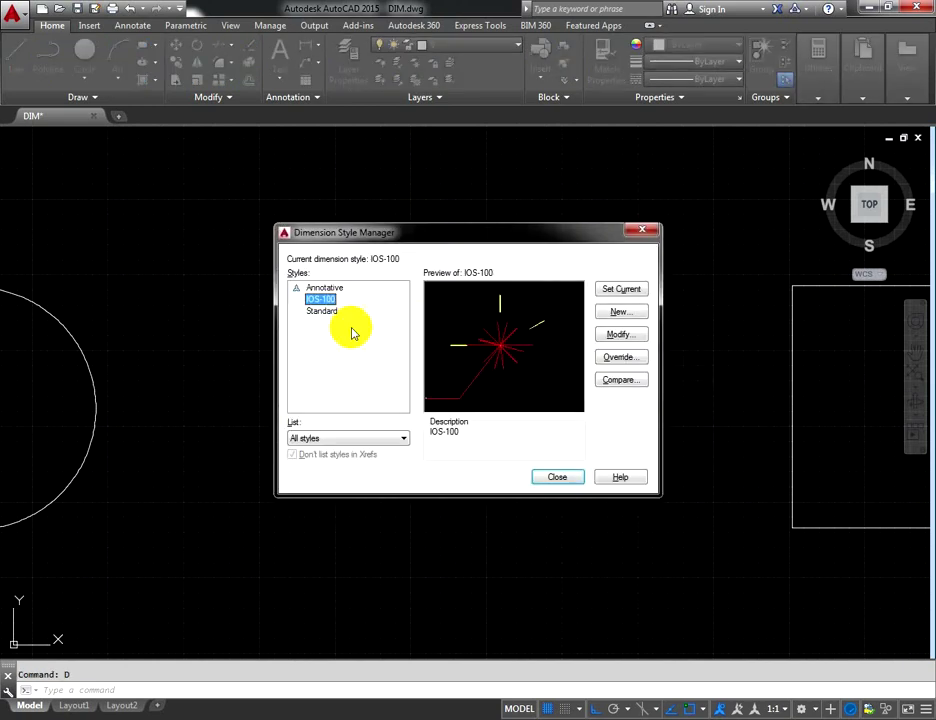
# Reopen IOS-100 for editing and set its text height to 300
pyautogui.click(603, 340)
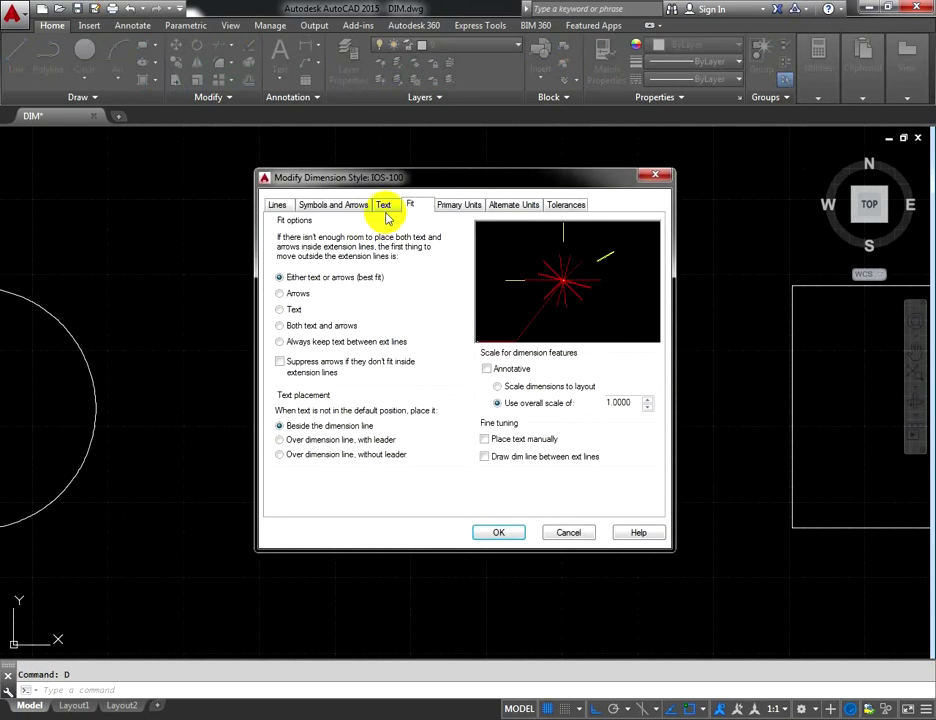
pyautogui.click(380, 206)
pyautogui.click(348, 207)
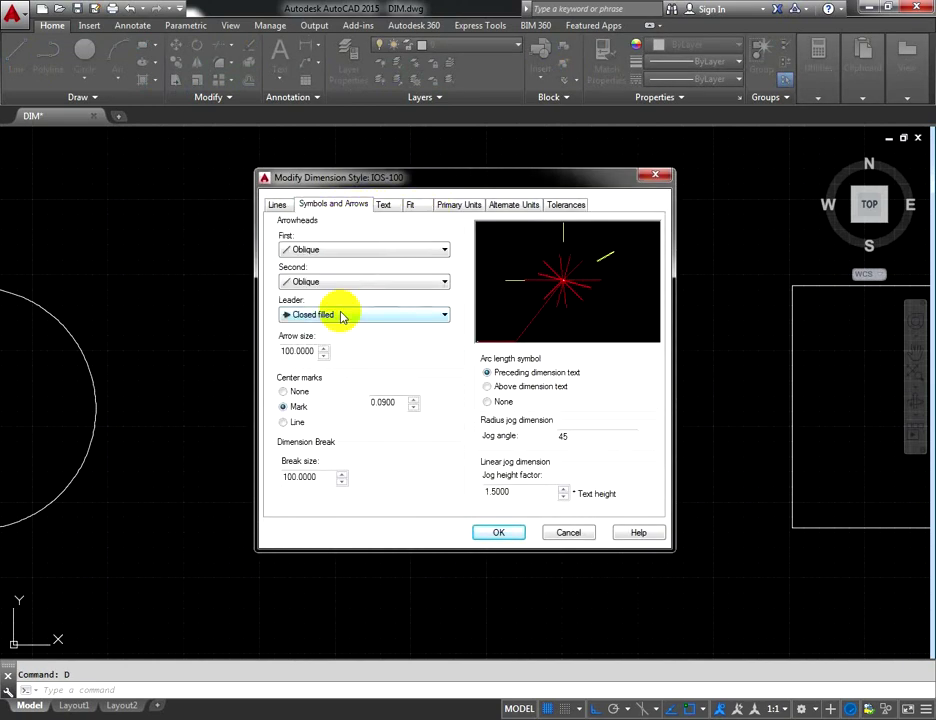
pyautogui.click(386, 207)
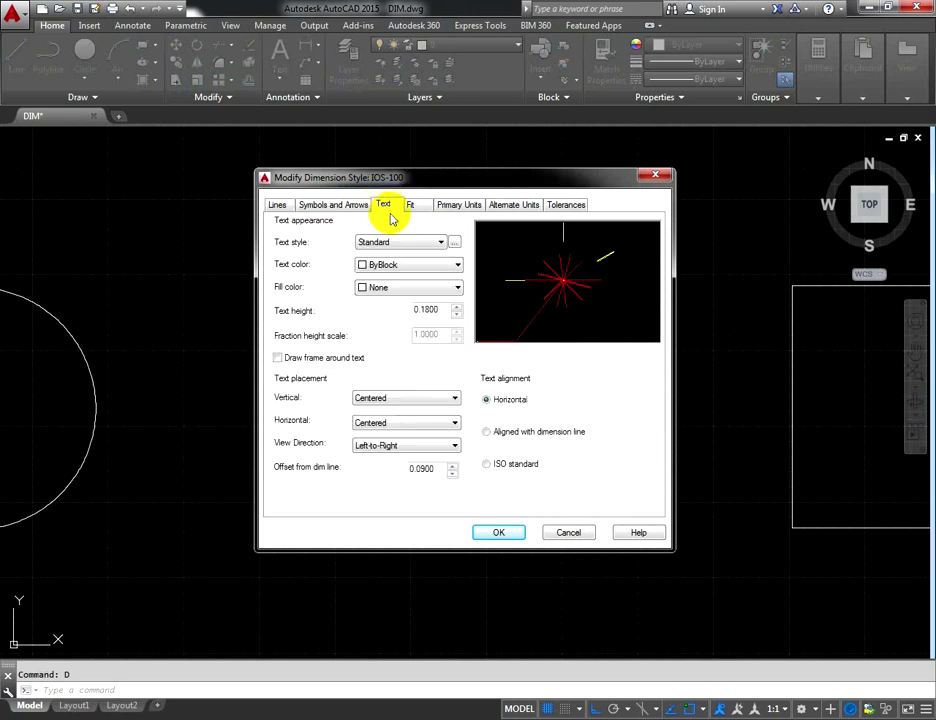
pyautogui.moveTo(440, 310); pyautogui.dragTo(399, 311)
pyautogui.write('300')
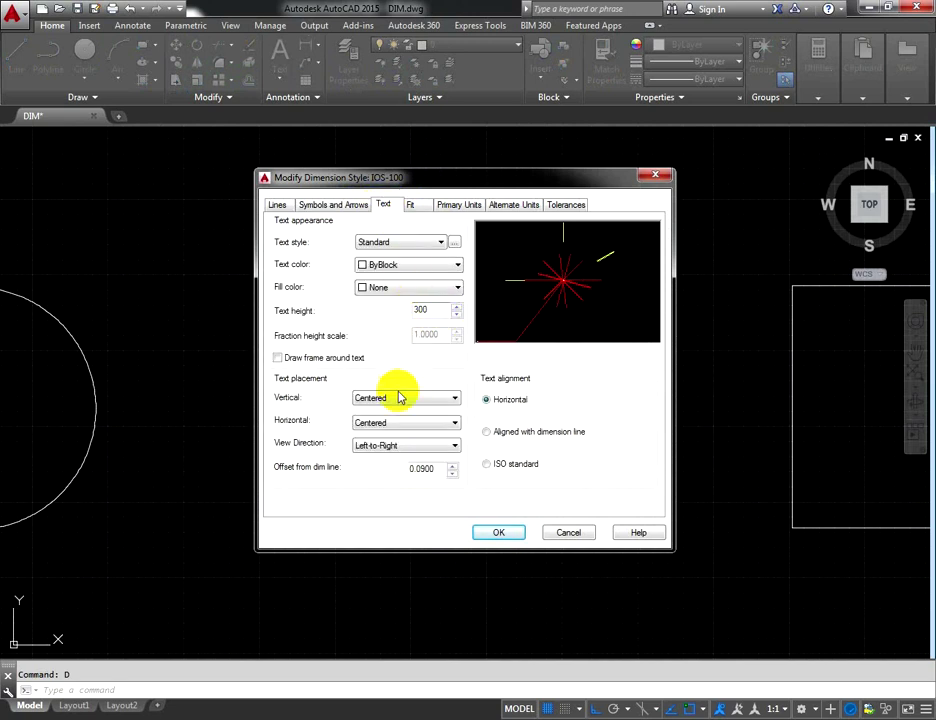
pyautogui.click(397, 398)
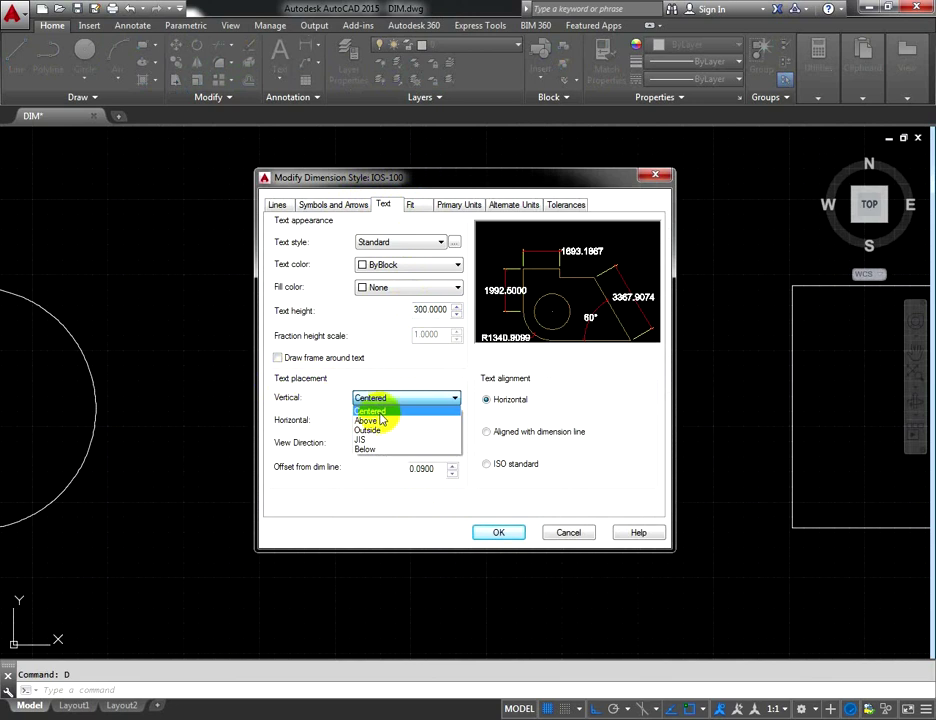
# Place the dimension text Above the line and aligned with the dimension line
pyautogui.click(376, 421)
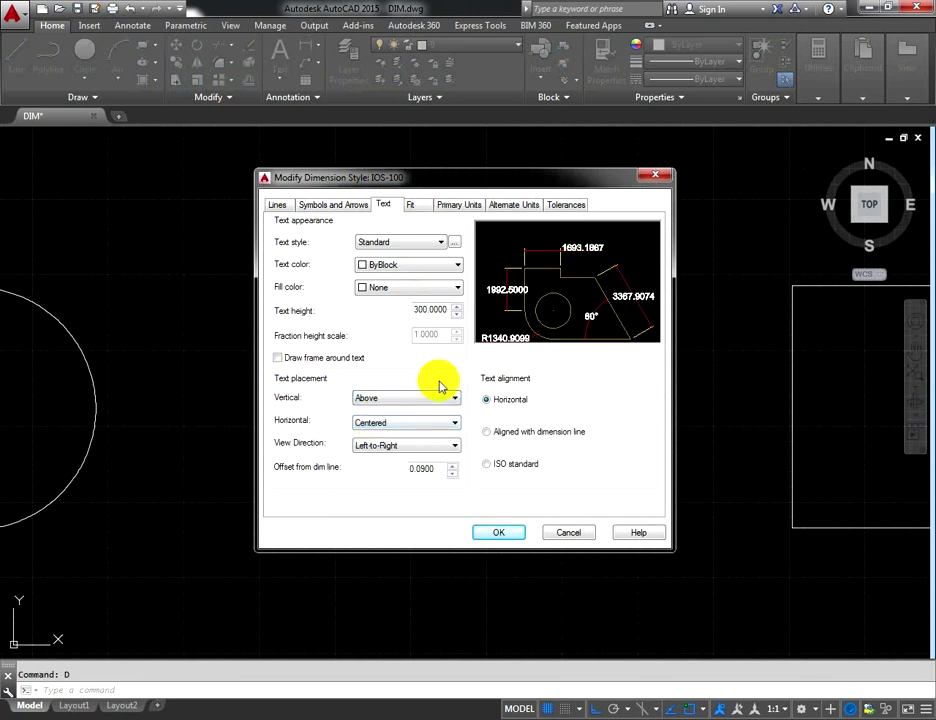
pyautogui.click(495, 431)
pyautogui.click(528, 252)
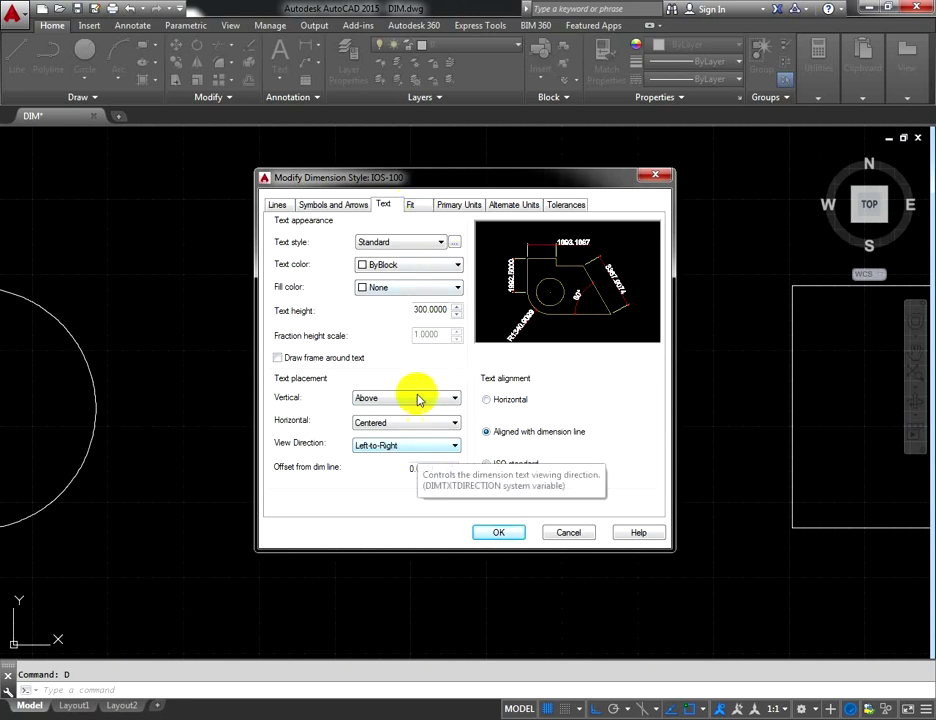
pyautogui.click(411, 205)
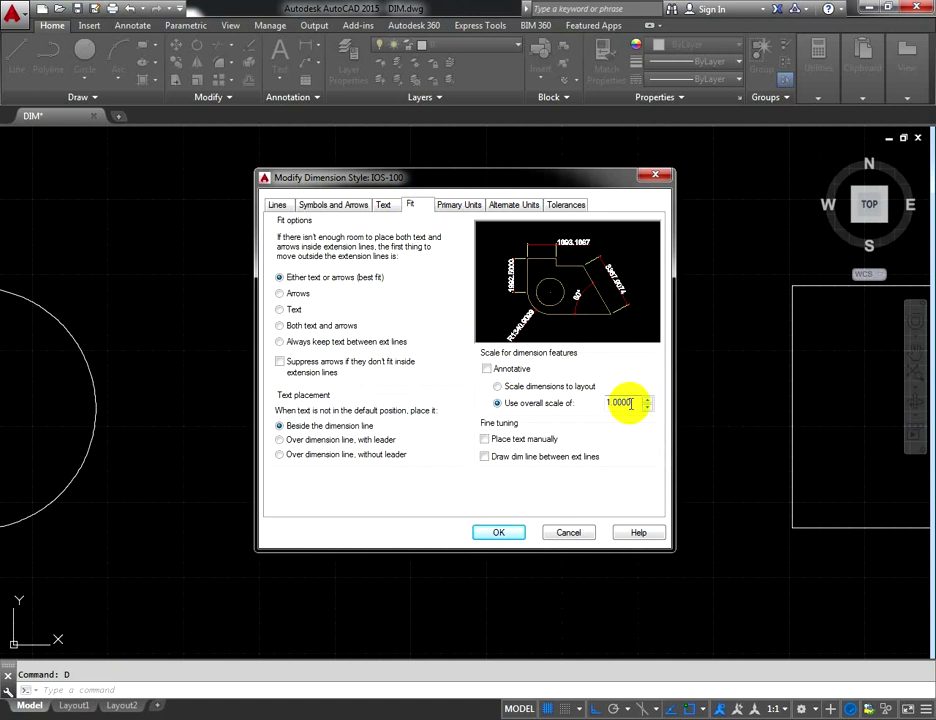
# Confirm the Fit tab's overall scale stays at 1.0000
pyautogui.moveTo(618, 401); pyautogui.dragTo(597, 402)
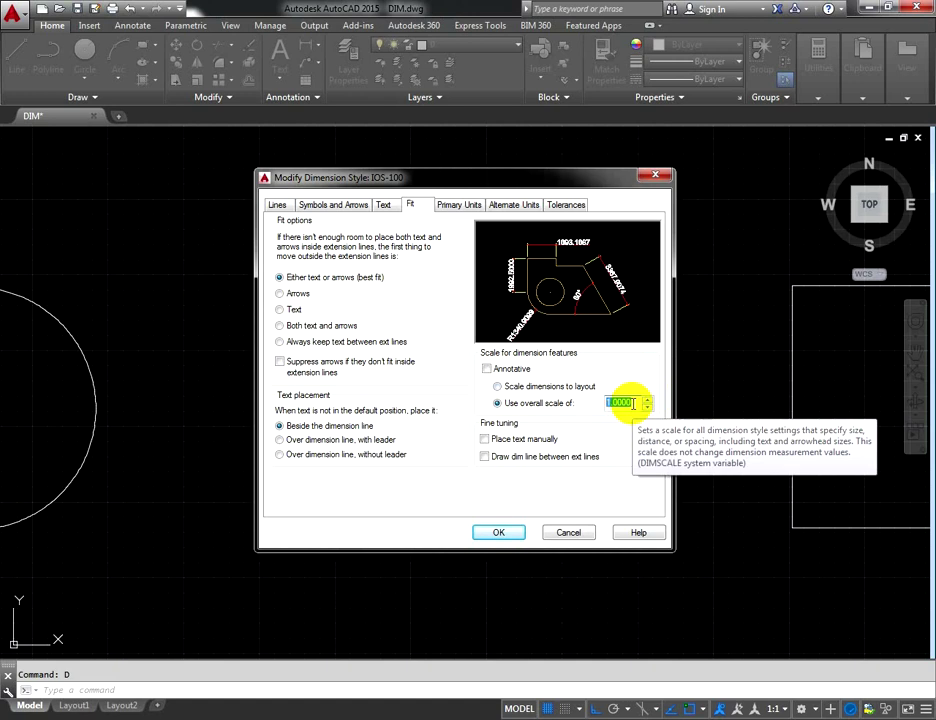
pyautogui.click(632, 403)
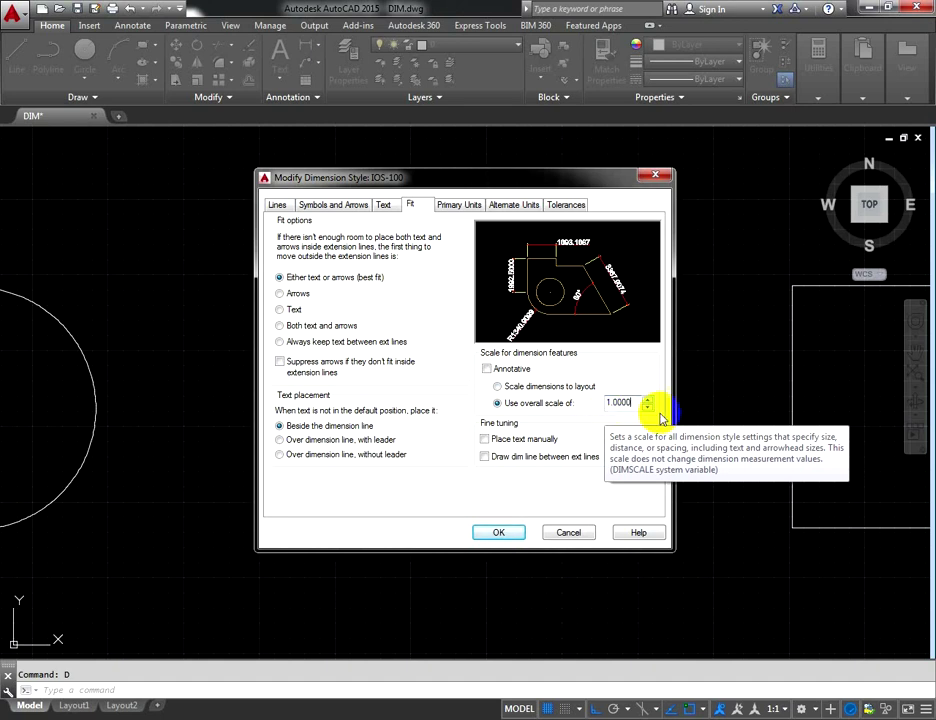
pyautogui.doubleClick(601, 401)
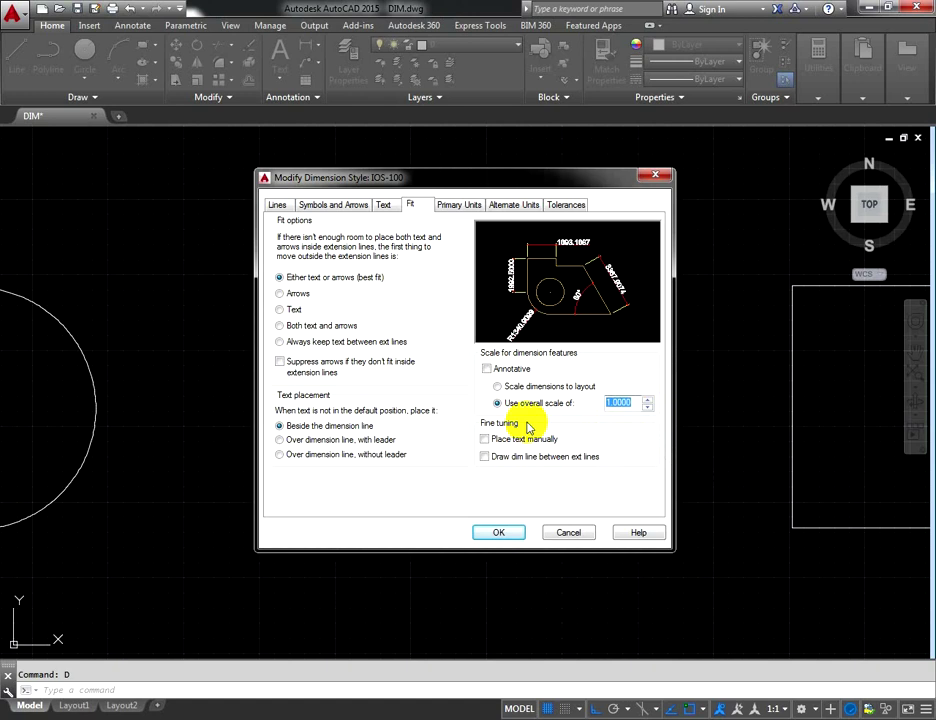
pyautogui.moveTo(636, 405); pyautogui.dragTo(604, 402)
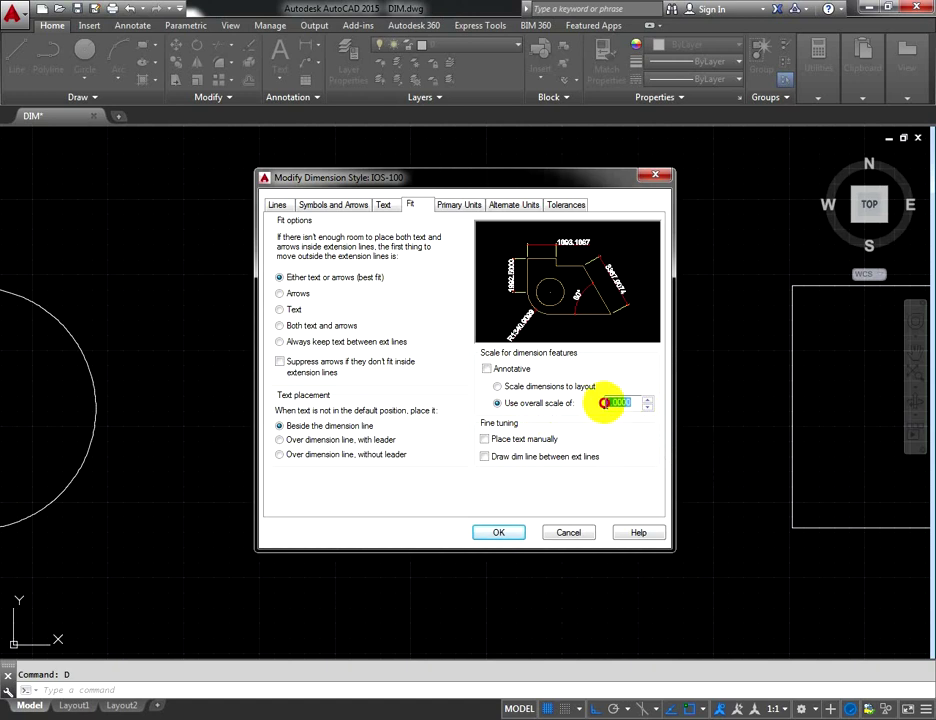
pyautogui.click(456, 205)
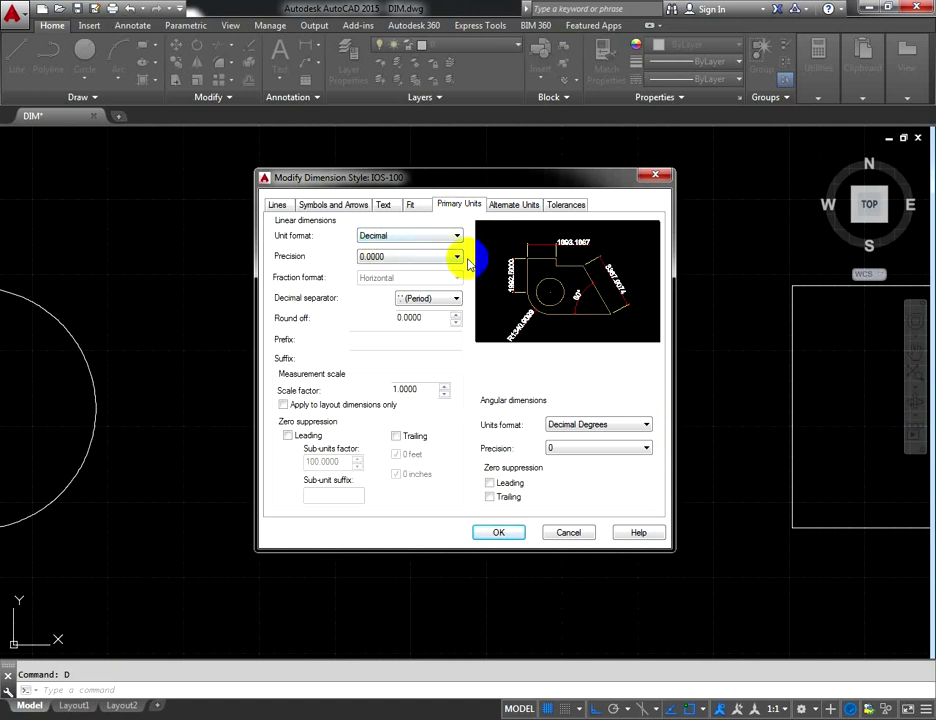
# Set IOS-100's linear dimension precision to 0 (whole numbers) and accept the style changes
pyautogui.click(392, 258)
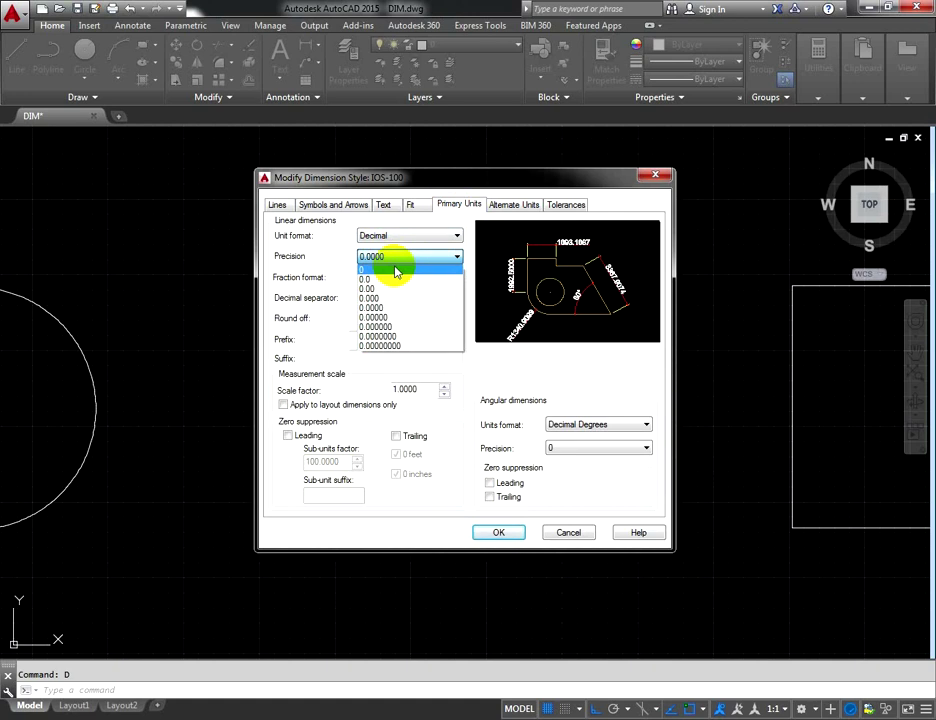
pyautogui.click(395, 270)
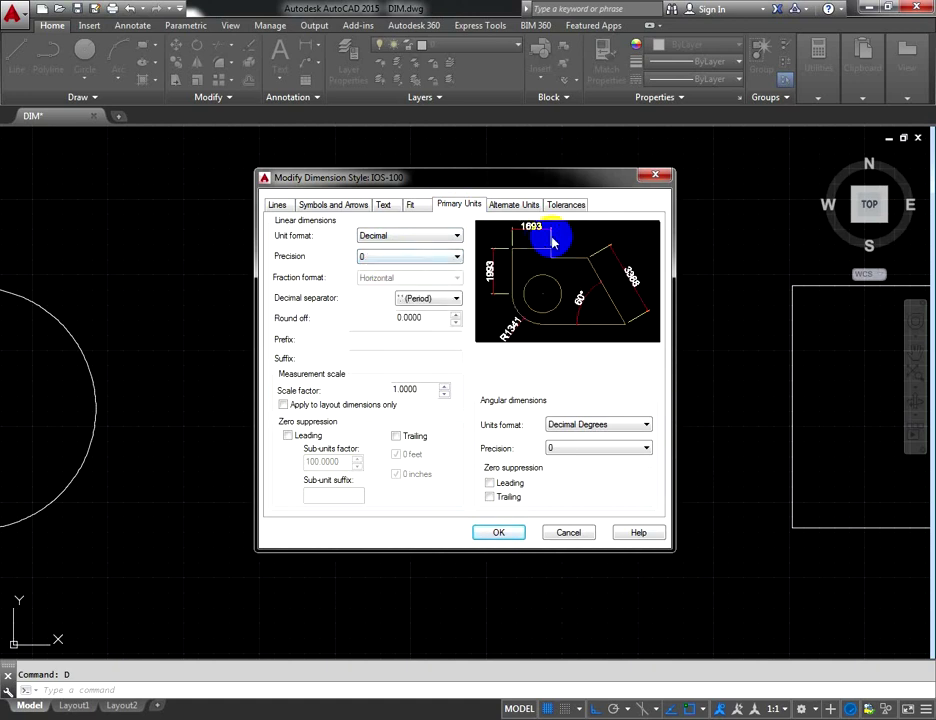
pyautogui.click(370, 257)
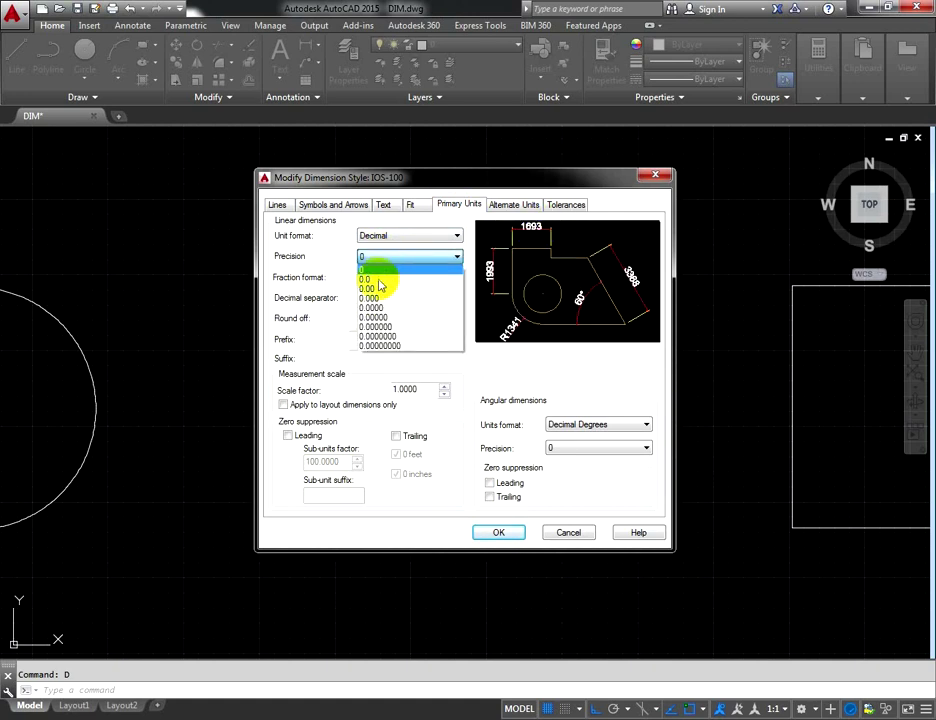
pyautogui.click(370, 282)
pyautogui.click(418, 258)
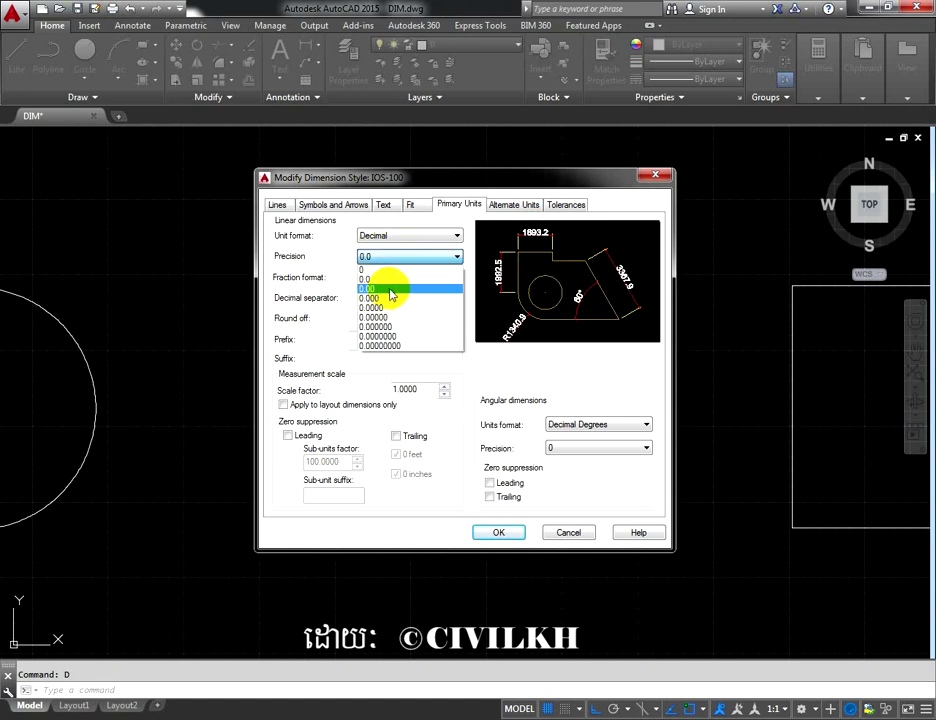
pyautogui.click(378, 290)
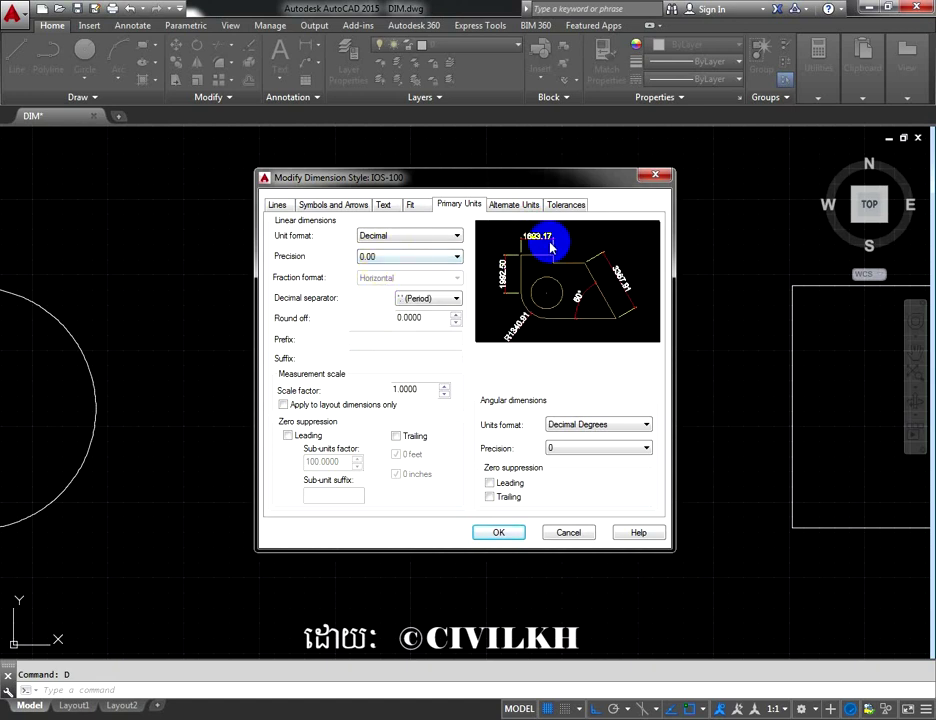
pyautogui.click(376, 258)
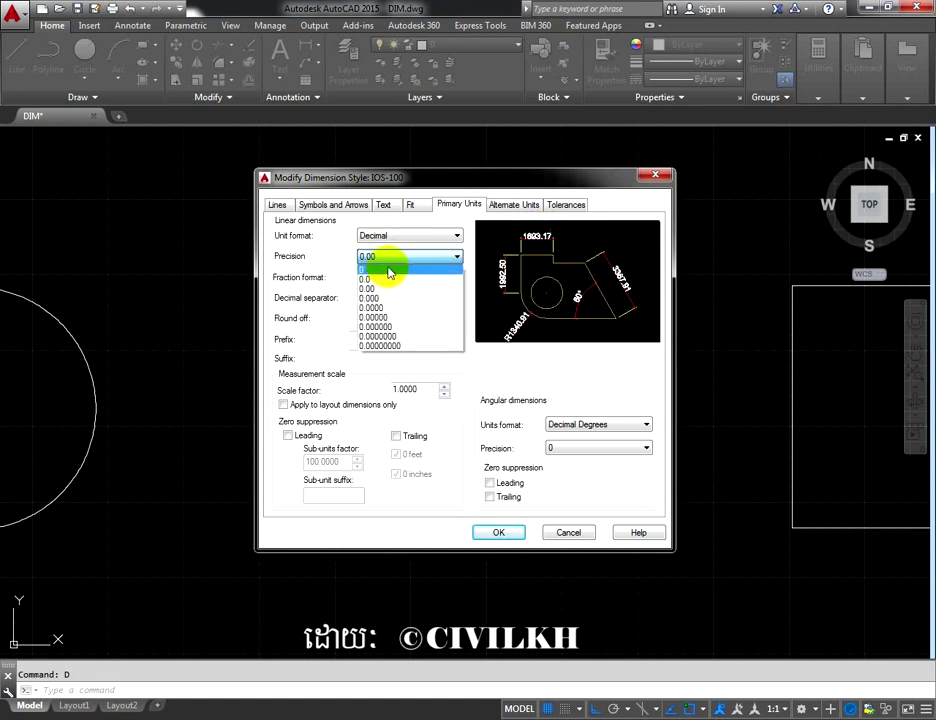
pyautogui.click(391, 269)
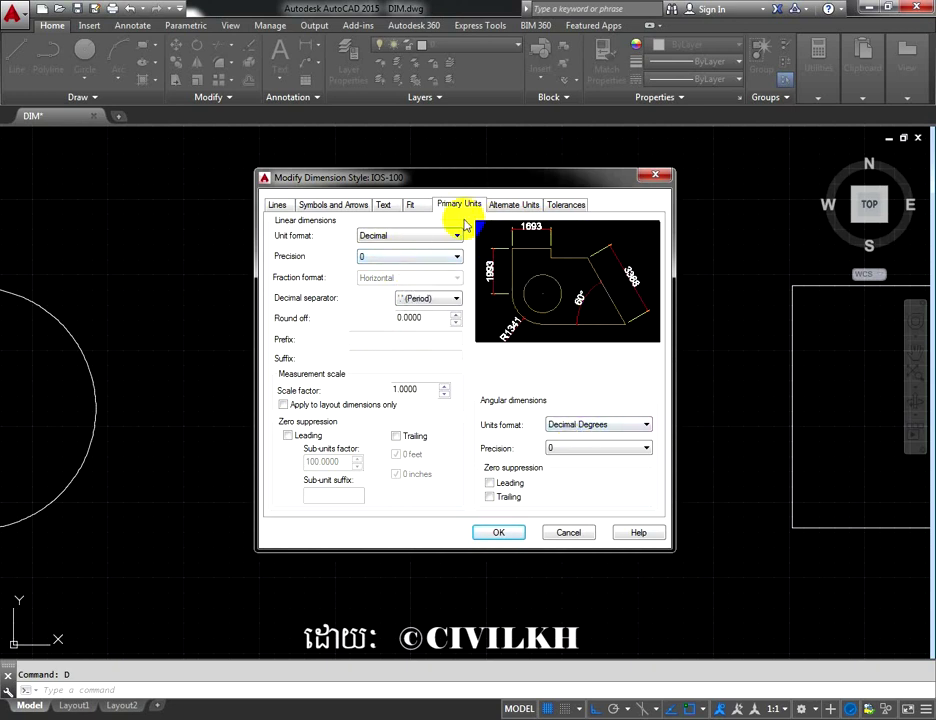
pyautogui.click(524, 249)
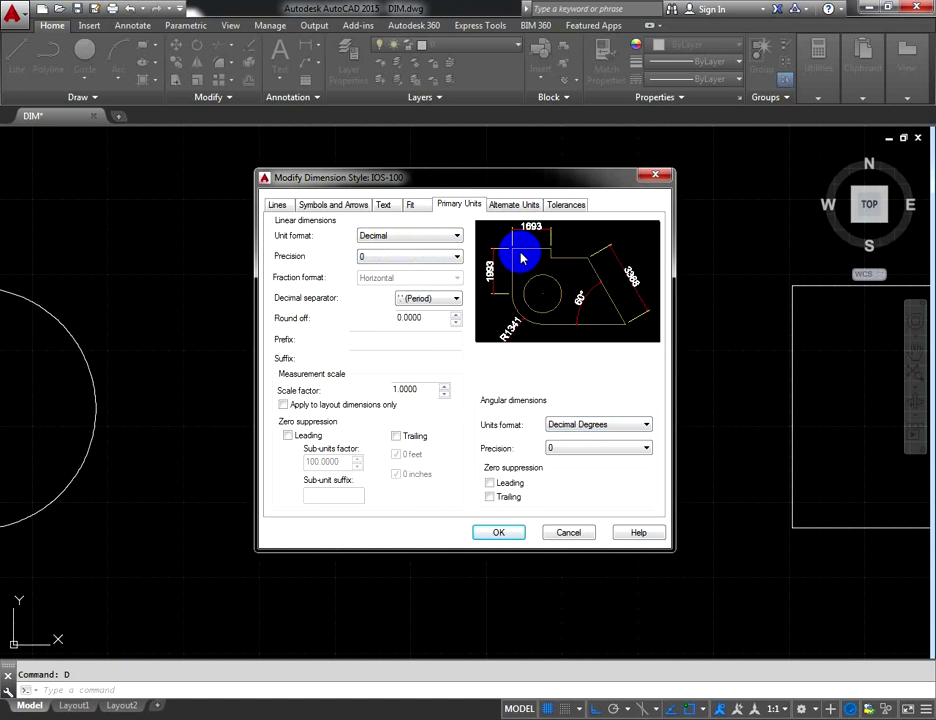
pyautogui.click(513, 537)
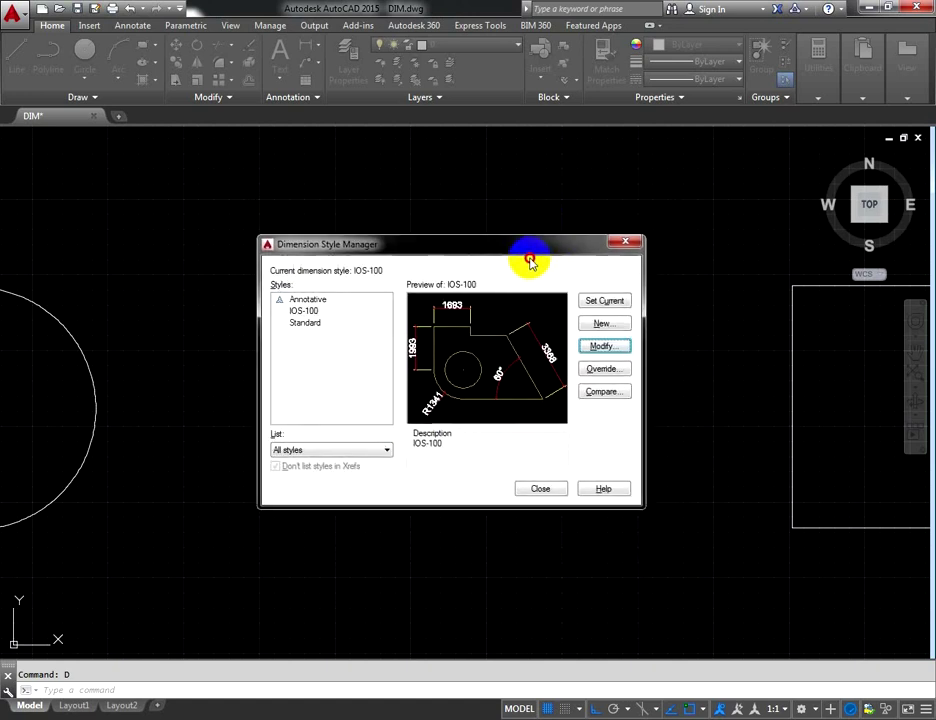
# Make IOS-100 the current dimension style and close the Dimension Style Manager
pyautogui.moveTo(530, 260); pyautogui.dragTo(439, 282)
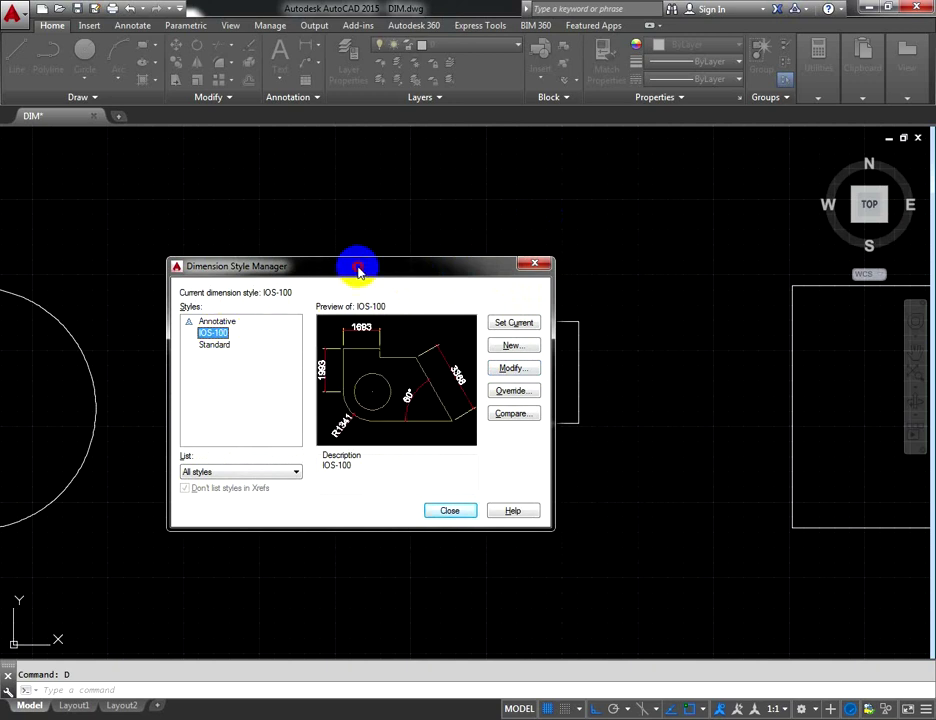
pyautogui.moveTo(358, 268)
pyautogui.mouseDown()
pyautogui.moveTo(452, 448)
pyautogui.moveTo(484, 443)
pyautogui.moveTo(435, 432)
pyautogui.mouseUp()
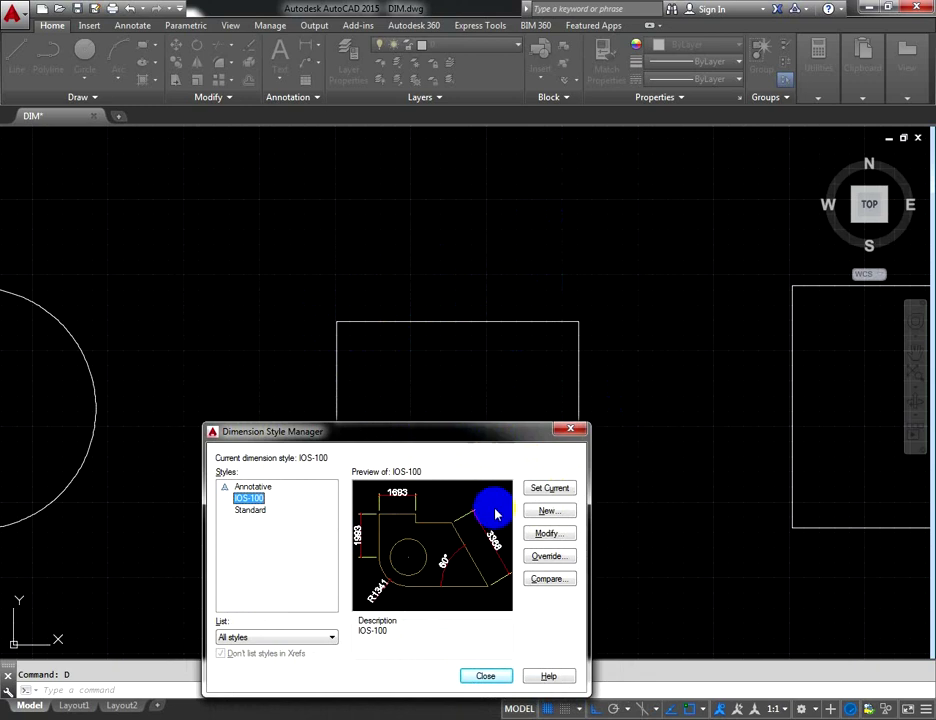
pyautogui.moveTo(402, 428); pyautogui.dragTo(382, 413)
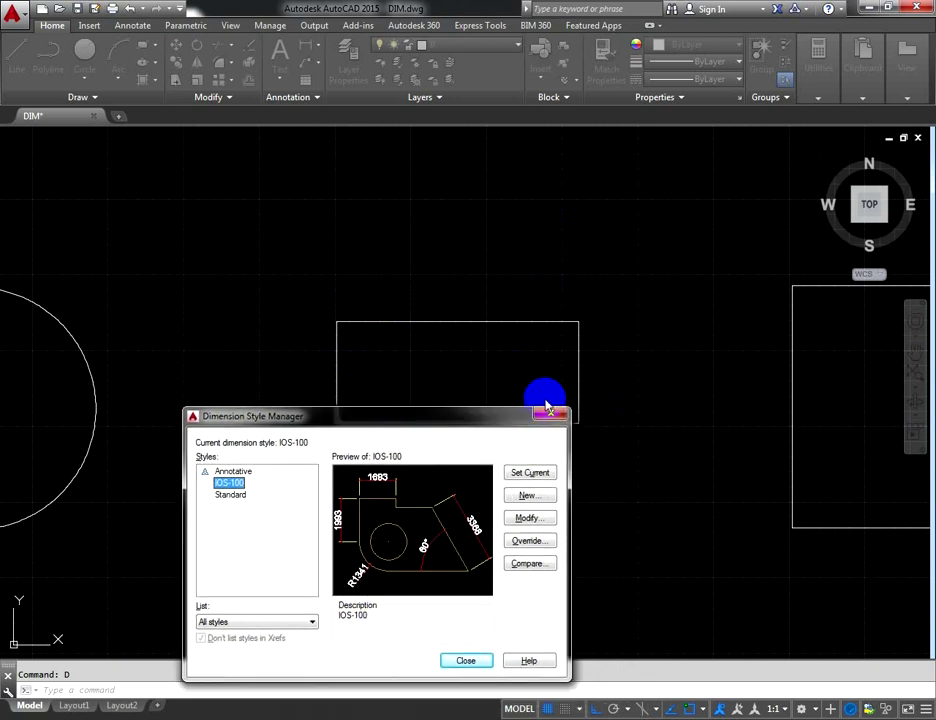
pyautogui.click(539, 475)
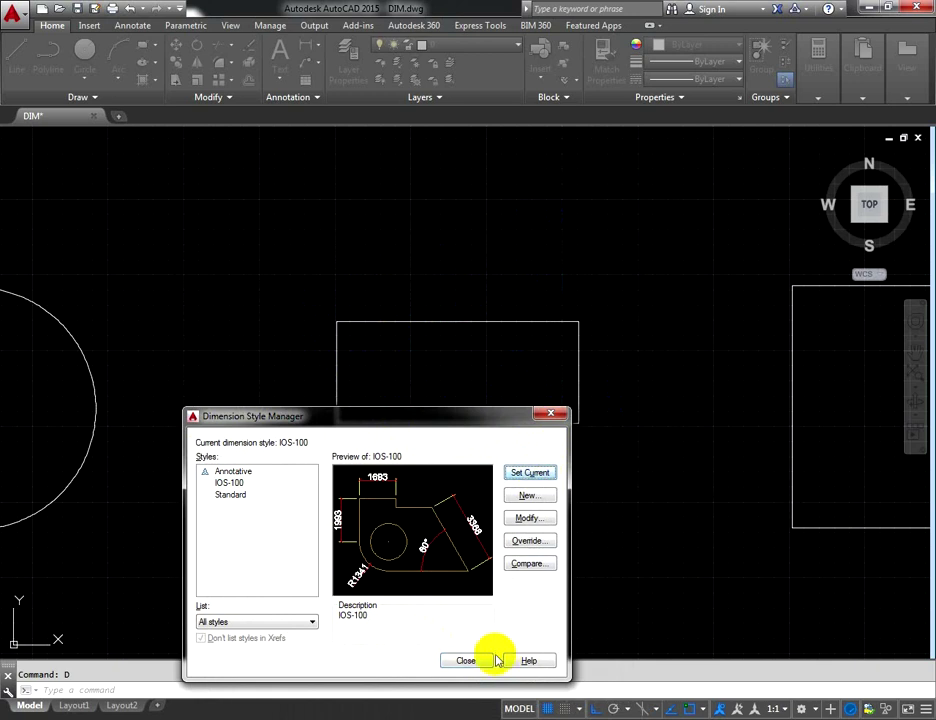
pyautogui.click(465, 659)
# Erase the rectangle using a selection window
pyautogui.scroll(5, 393, 319)
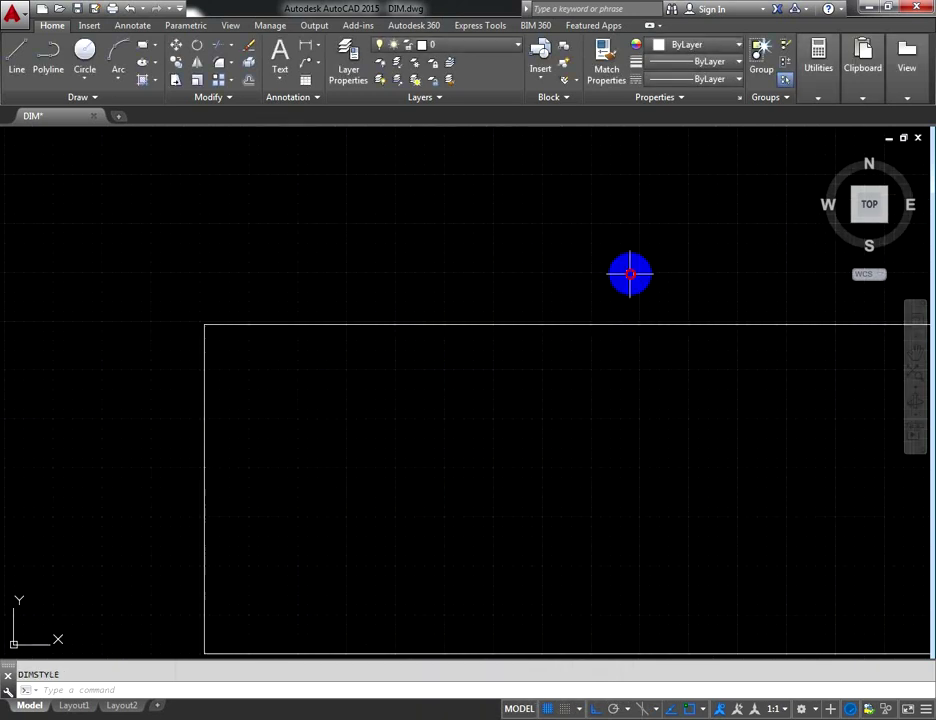
pyautogui.click(630, 274)
pyautogui.click(545, 367)
pyautogui.press('Delete')
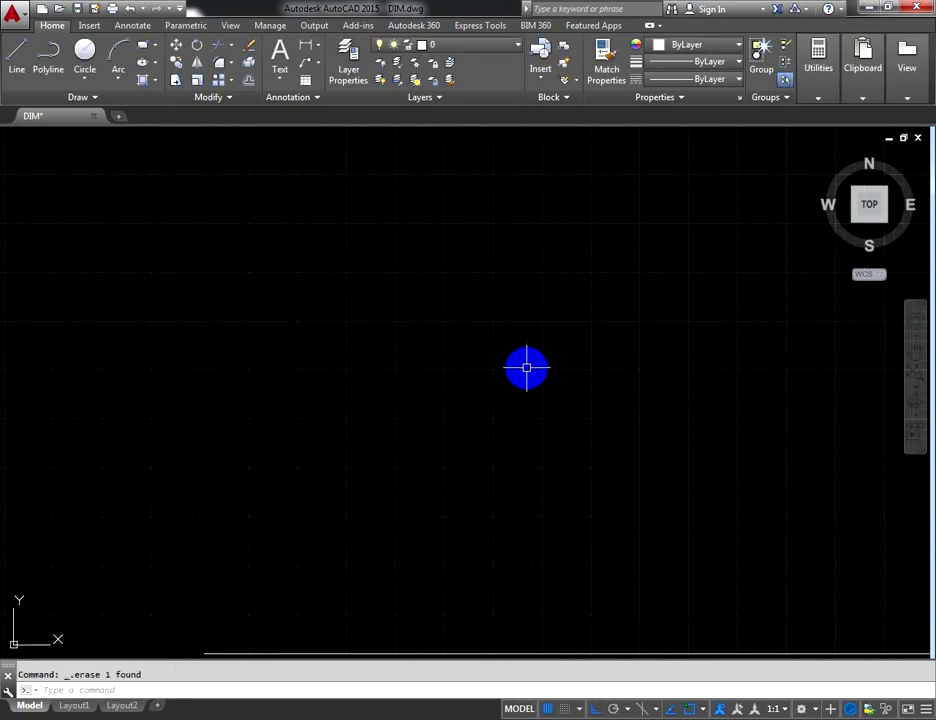
# Add a 1000 linear dimension above the horizontal line, then reopen the Dimension Style Manager
pyautogui.scroll(-3, 585, 418)
pyautogui.scroll(2, 487, 403)
pyautogui.scroll(5, 526, 371)
pyautogui.moveTo(526, 371); pyautogui.dragTo(447, 380, button='middle')
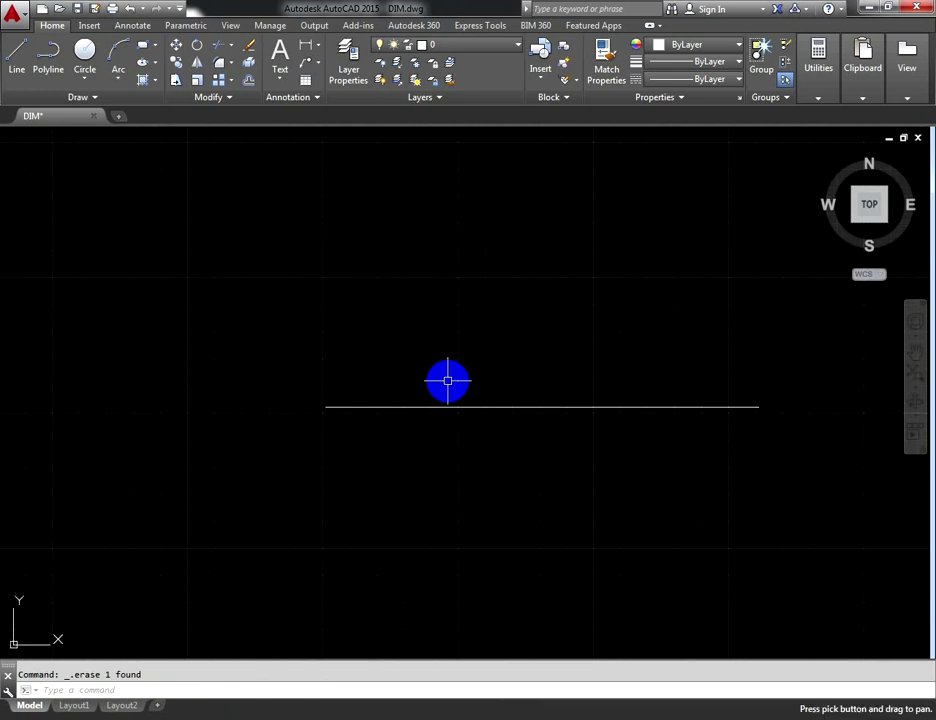
pyautogui.write('dli')
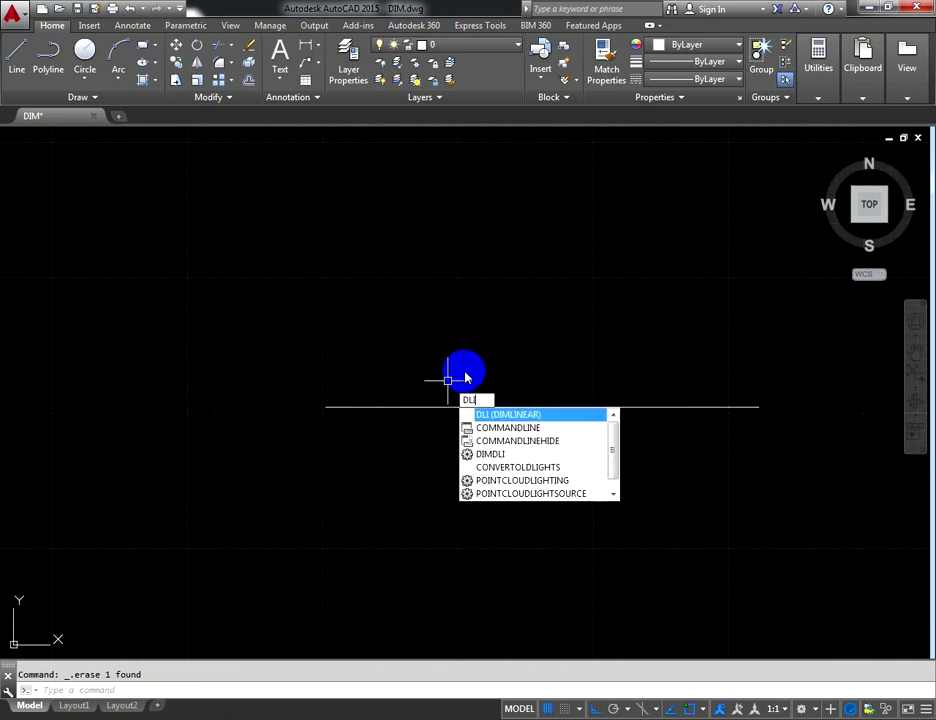
pyautogui.press('Return')
pyautogui.click(325, 407)
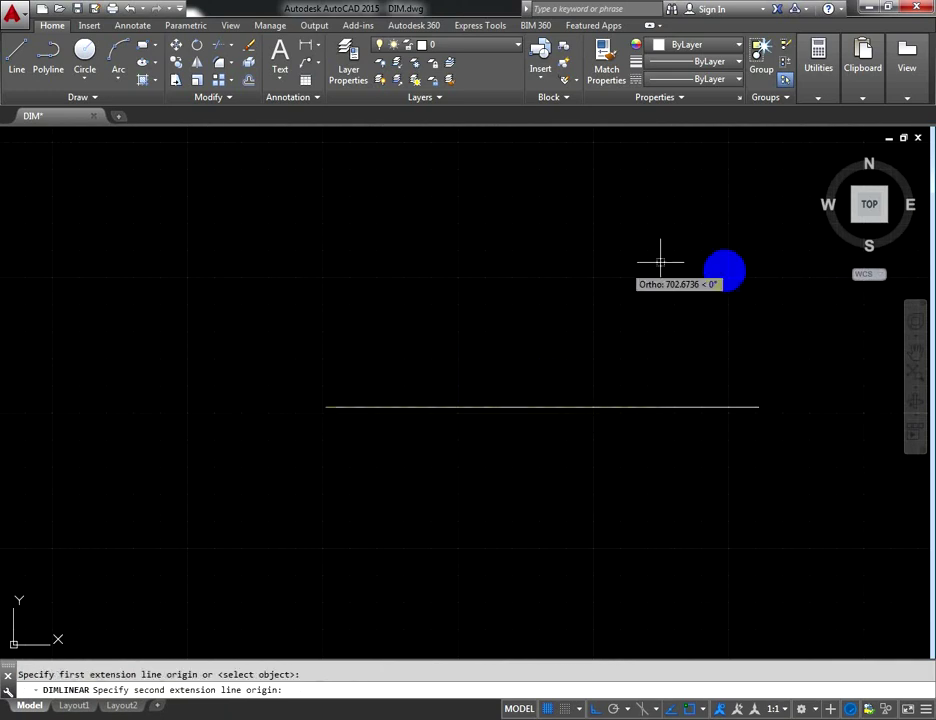
pyautogui.click(758, 407)
pyautogui.click(757, 303)
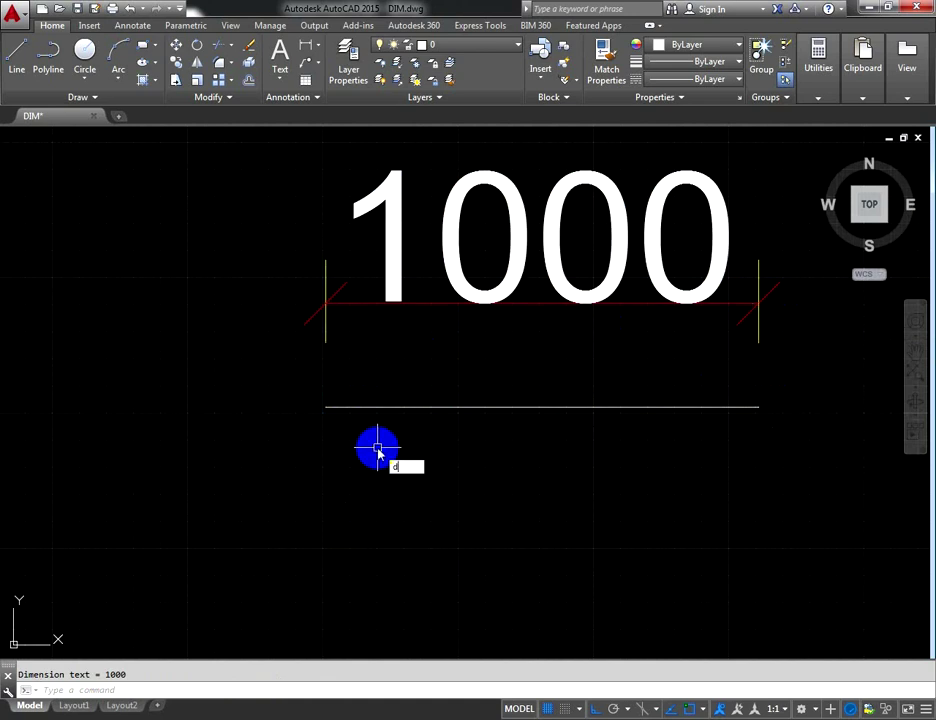
pyautogui.write('d')
pyautogui.press('Return')
# Review IOS-100's Lines settings in Modify Dimension Style, then close both dialogs unchanged
pyautogui.click(614, 335)
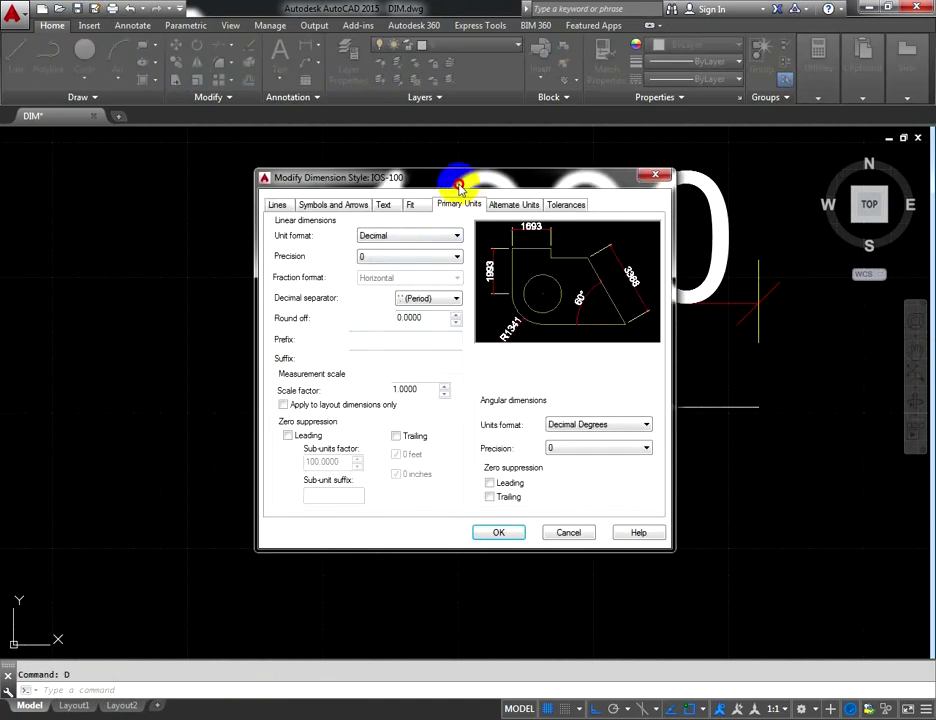
pyautogui.moveTo(459, 188); pyautogui.dragTo(448, 188)
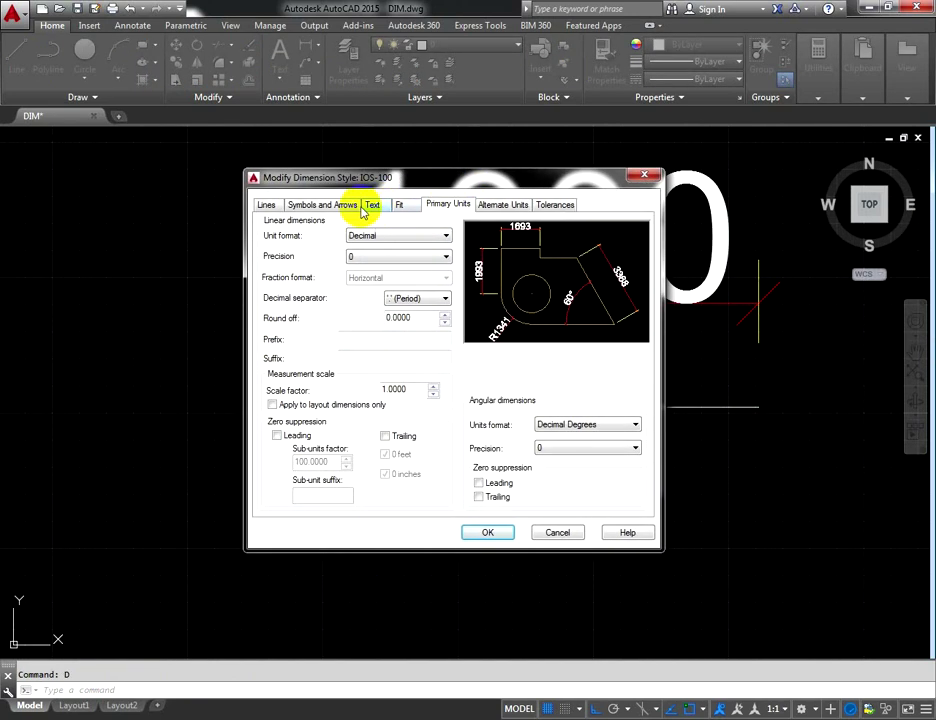
pyautogui.click(266, 204)
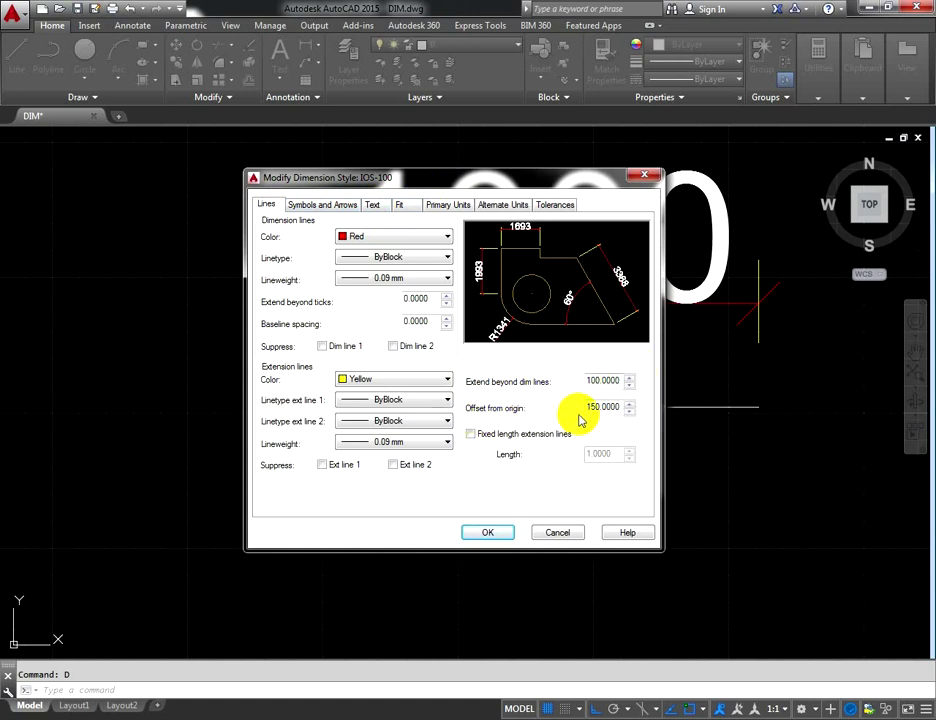
pyautogui.moveTo(539, 179); pyautogui.dragTo(378, 202)
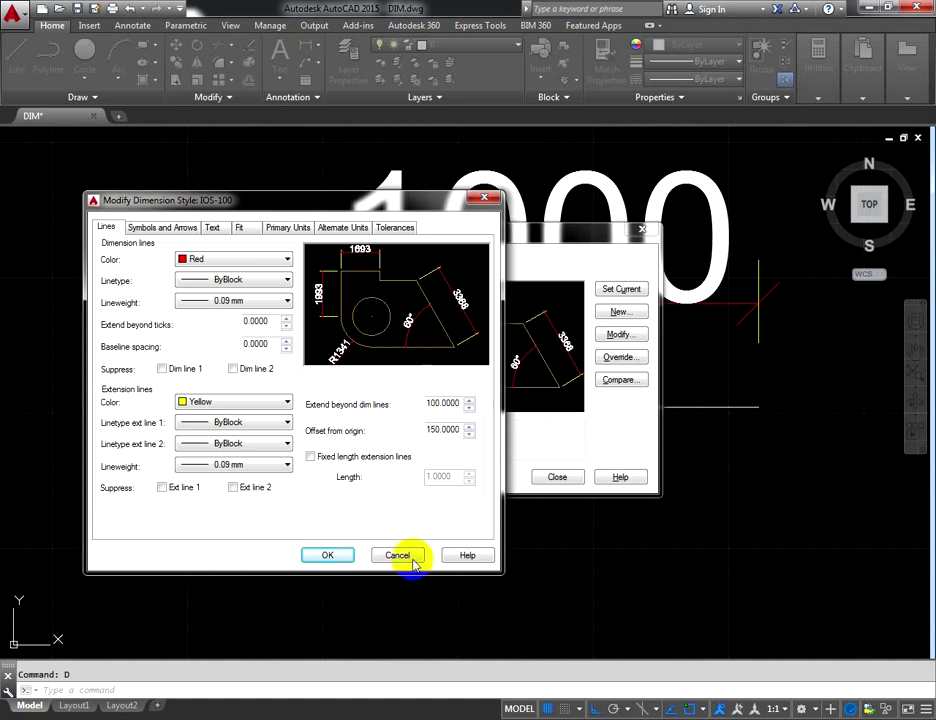
pyautogui.click(330, 555)
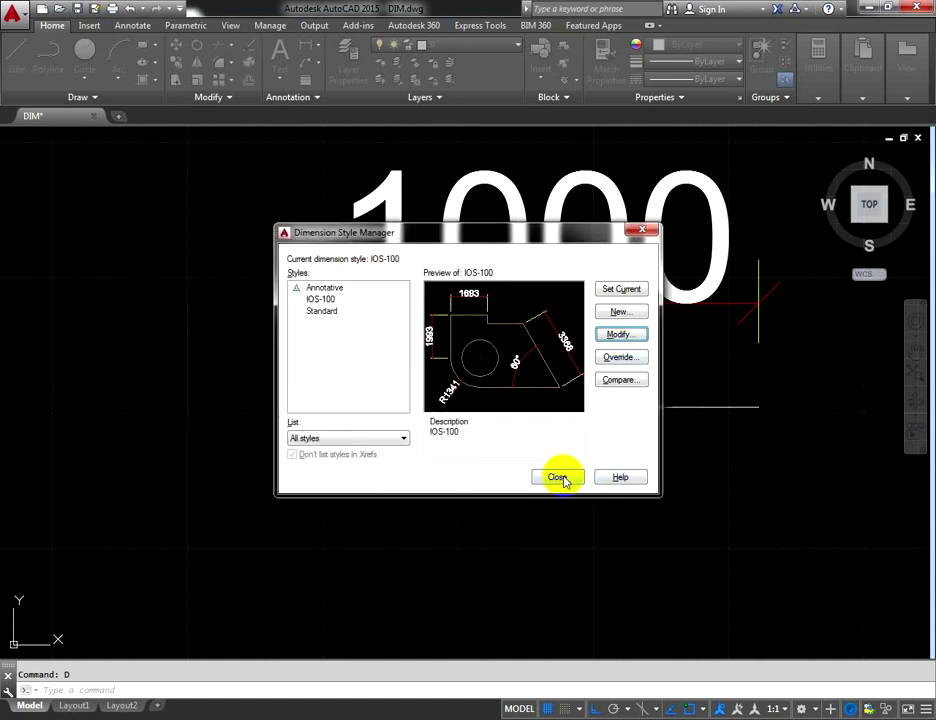
pyautogui.click(557, 477)
pyautogui.moveTo(779, 309); pyautogui.dragTo(658, 358, button='middle')
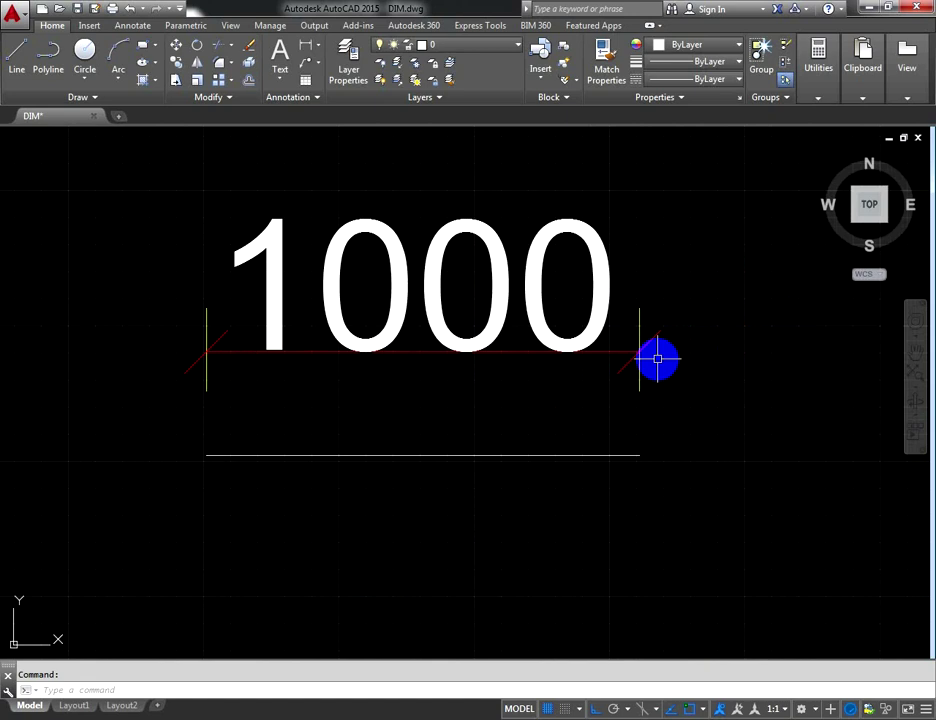
# Place two test linear dimensions with DIMLINEAR, reading 150 and 100
pyautogui.write('Dli')
pyautogui.press('Return')
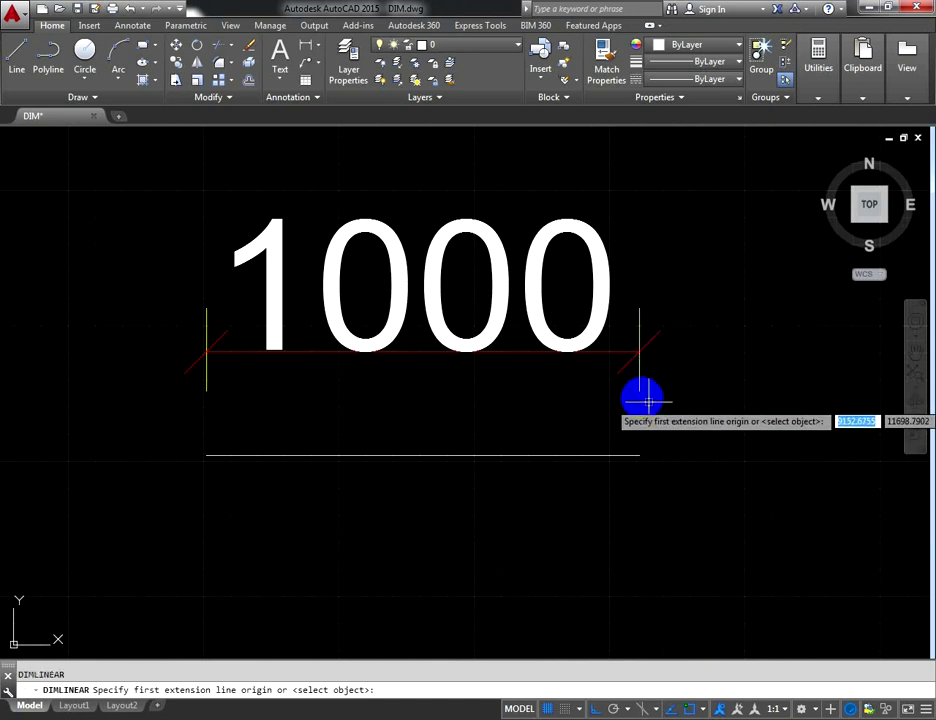
pyautogui.scroll(5, 636, 385)
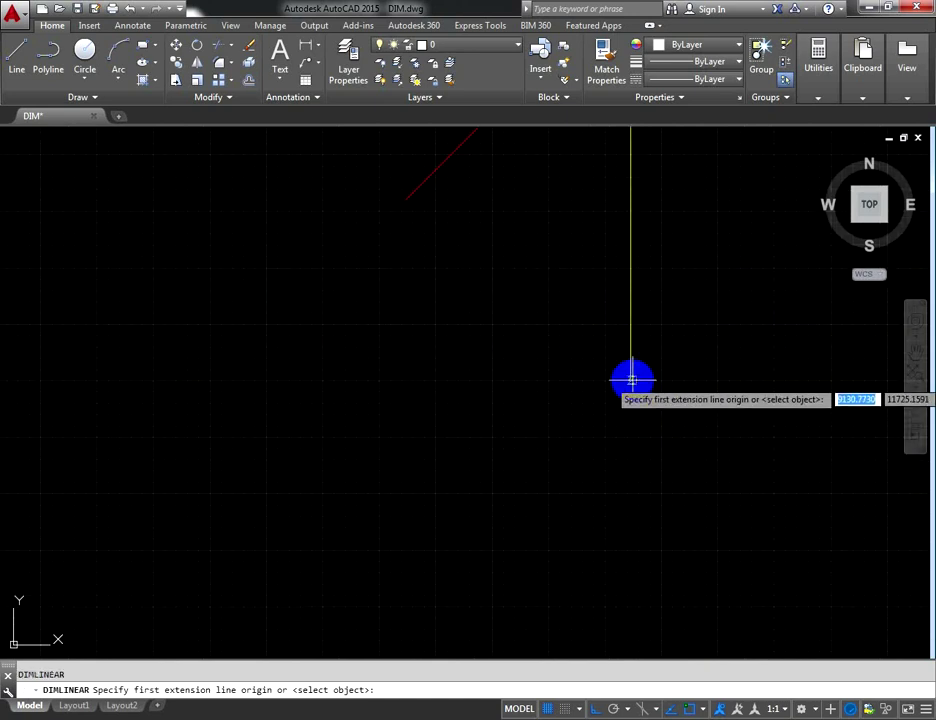
pyautogui.click(631, 379)
pyautogui.scroll(-5, 658, 480)
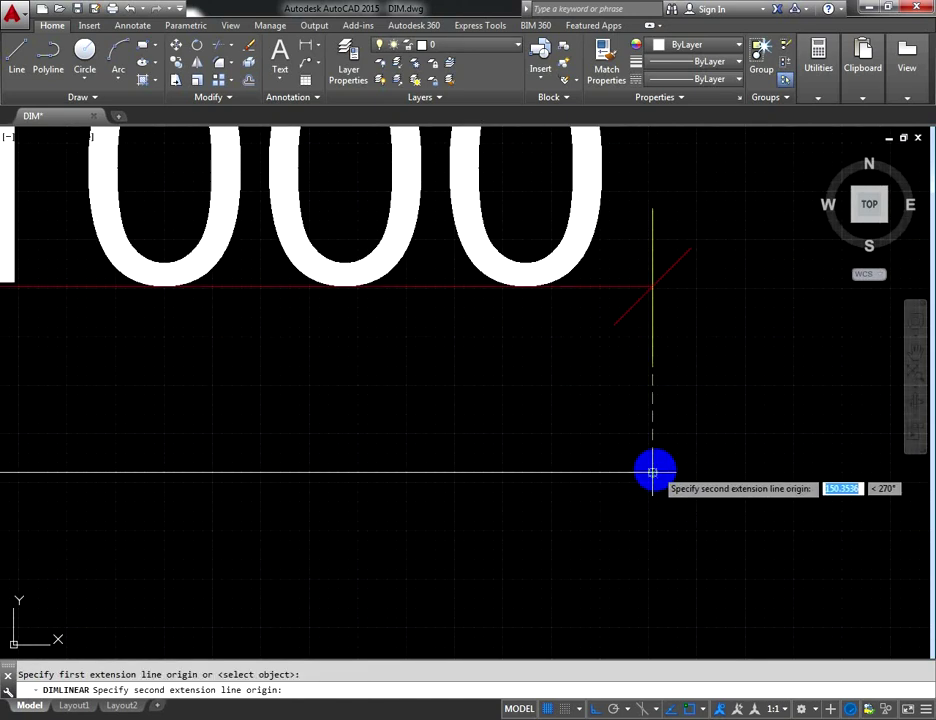
pyautogui.click(652, 472)
pyautogui.click(652, 472)
pyautogui.scroll(-5, 740, 475)
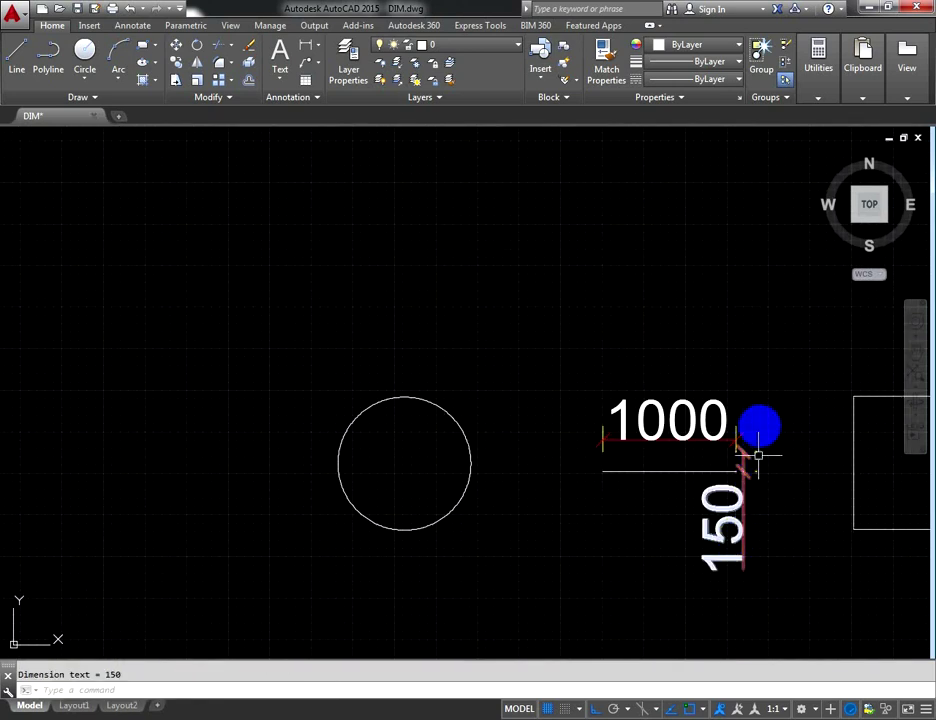
pyautogui.scroll(5, 752, 440)
pyautogui.press('Return')
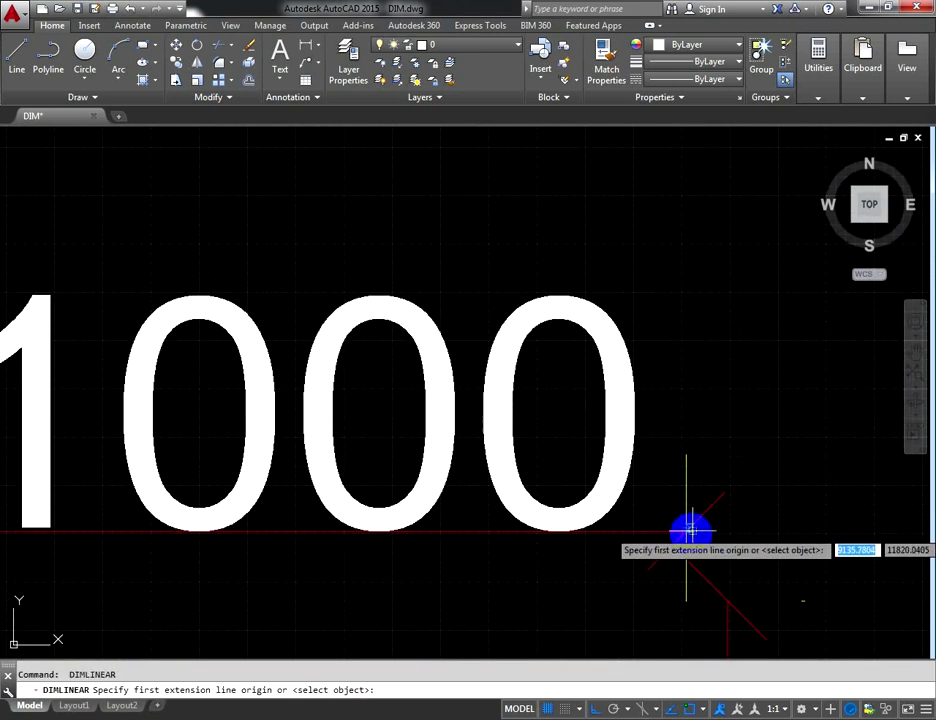
pyautogui.click(686, 531)
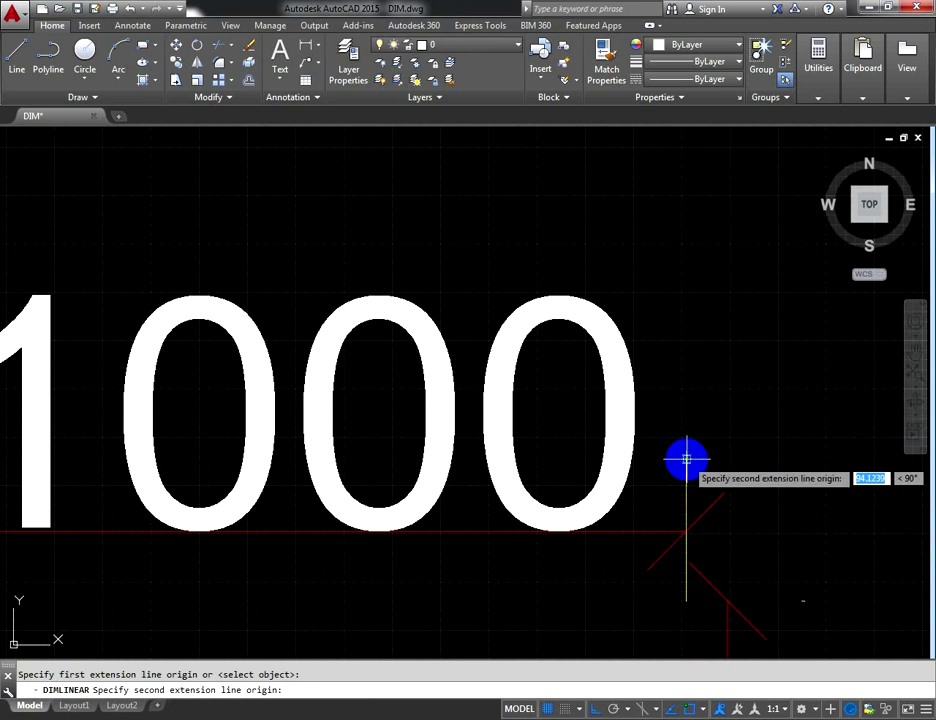
pyautogui.scroll(5, 695, 456)
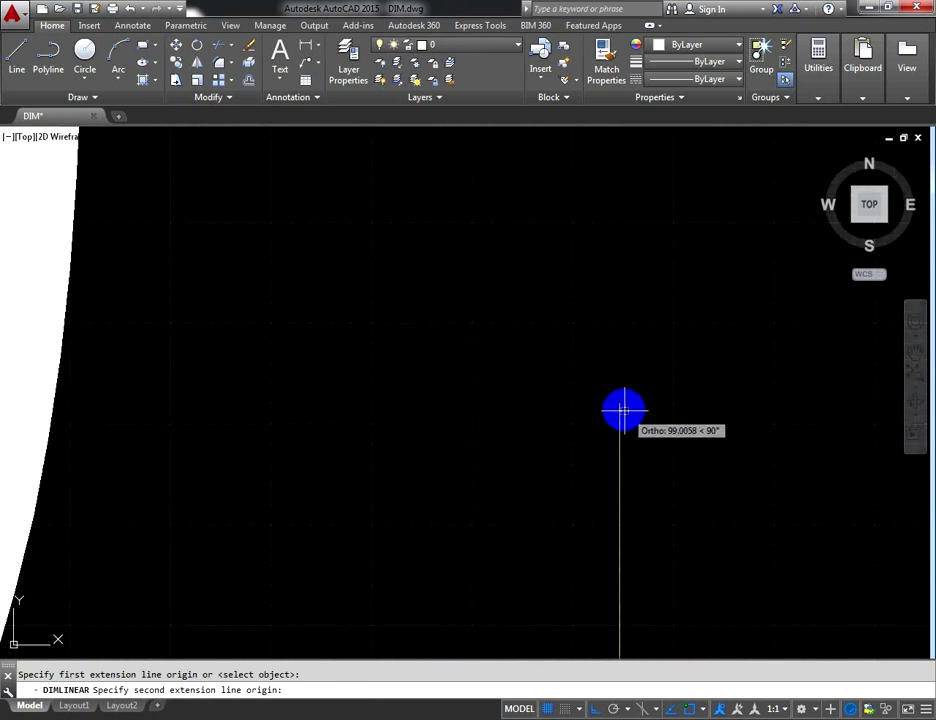
pyautogui.click(620, 403)
pyautogui.scroll(-2, 729, 449)
pyautogui.scroll(-1, 779, 449)
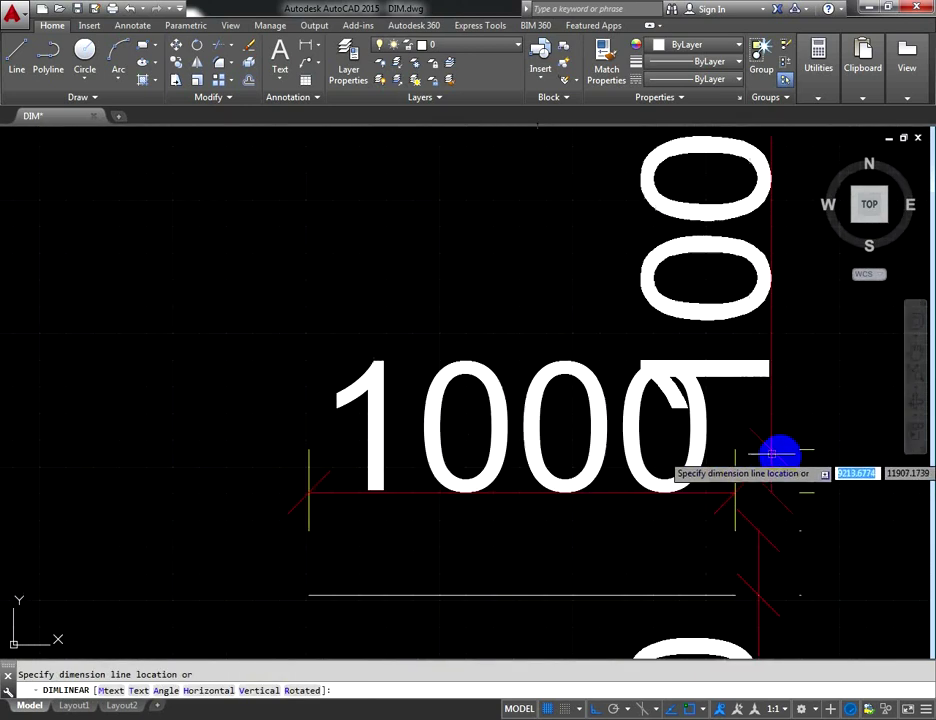
pyautogui.scroll(-1, 793, 456)
pyautogui.click(793, 456)
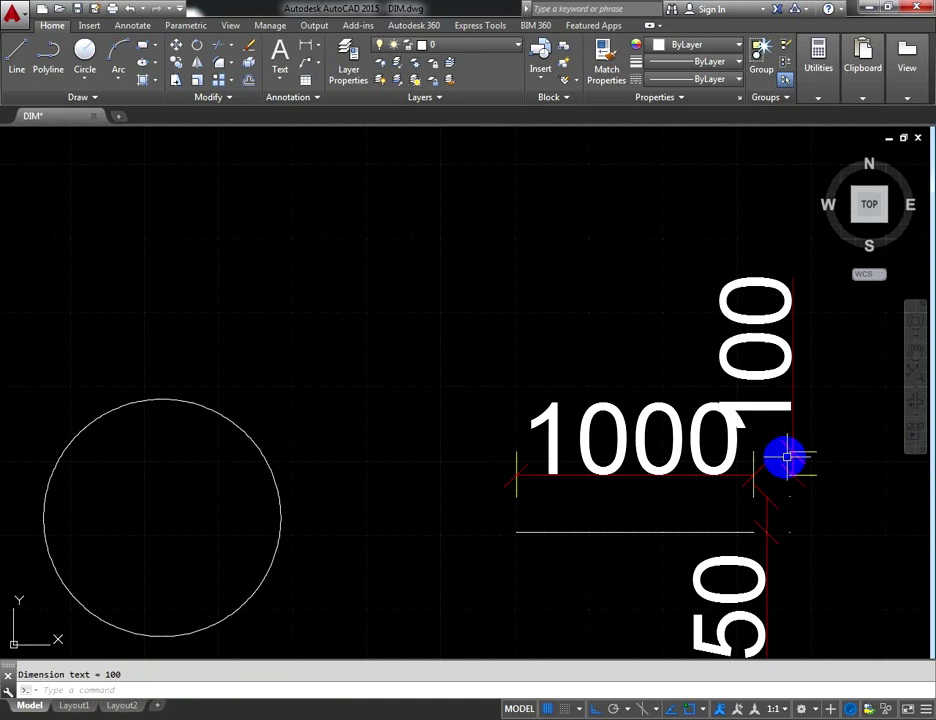
# Erase the 150 and 100 test dimensions and reopen the Dimension Style Manager
pyautogui.moveTo(767, 444); pyautogui.dragTo(512, 375, button='middle')
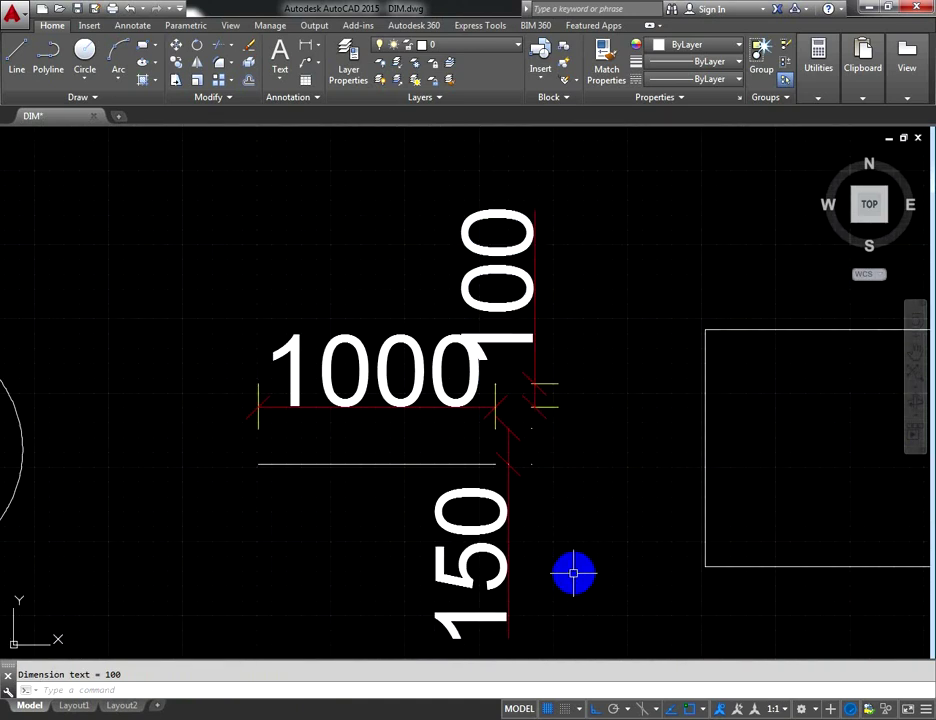
pyautogui.click(566, 530)
pyautogui.click(505, 552)
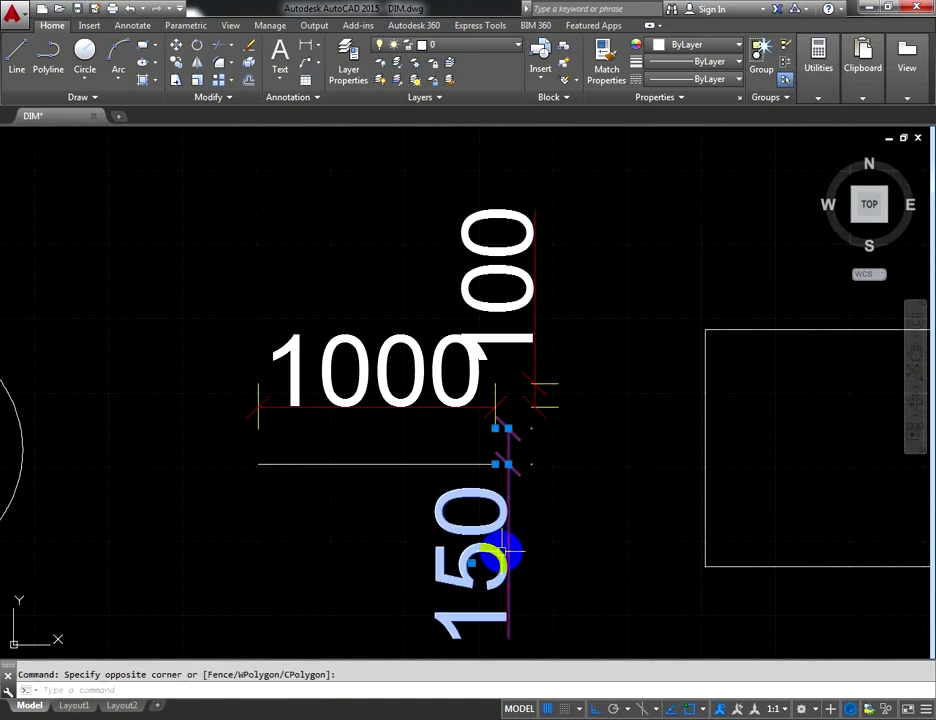
pyautogui.press('Delete')
pyautogui.click(551, 267)
pyautogui.click(492, 300)
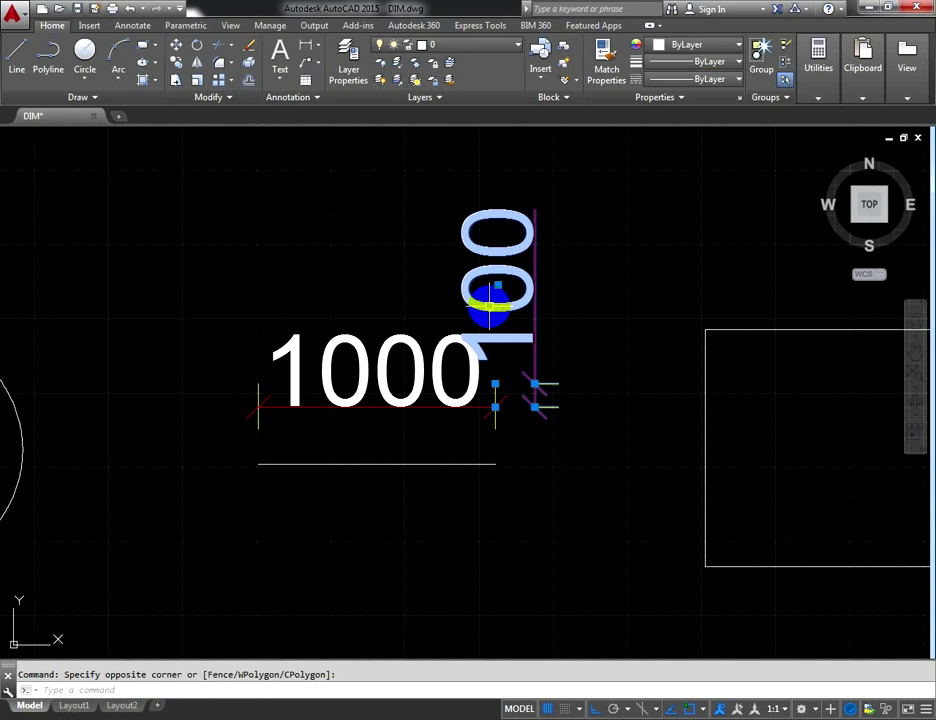
pyautogui.press('Delete')
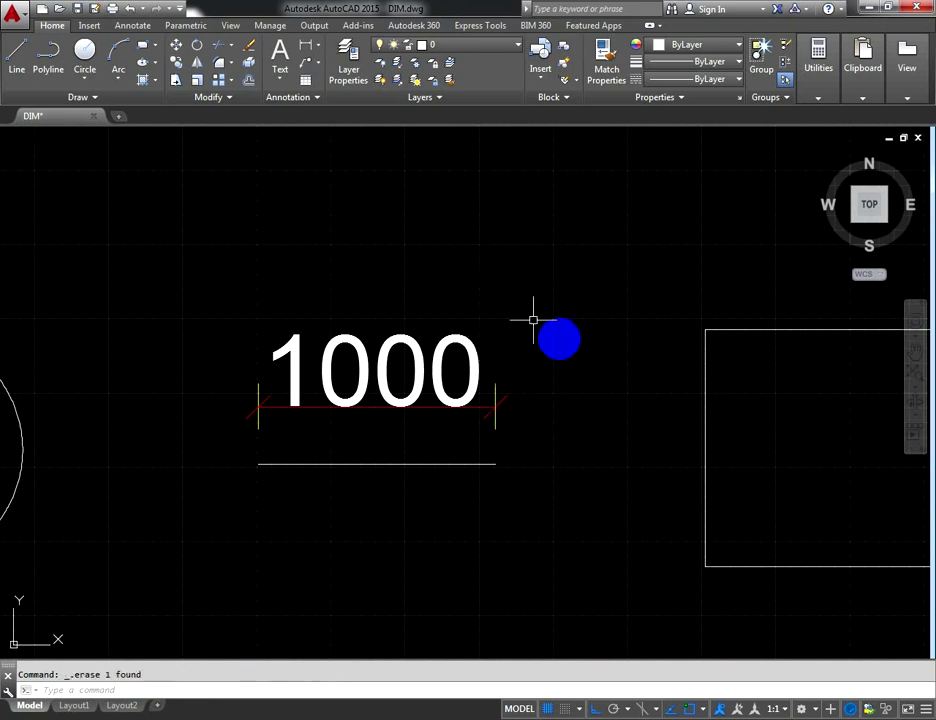
pyautogui.scroll(2, 403, 378)
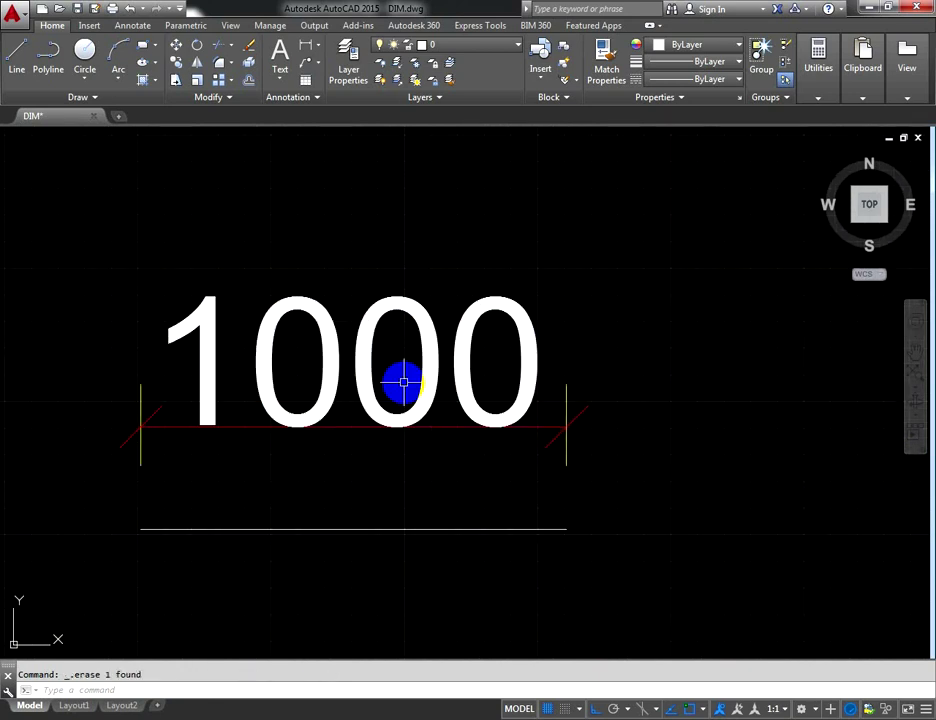
pyautogui.press('Return')
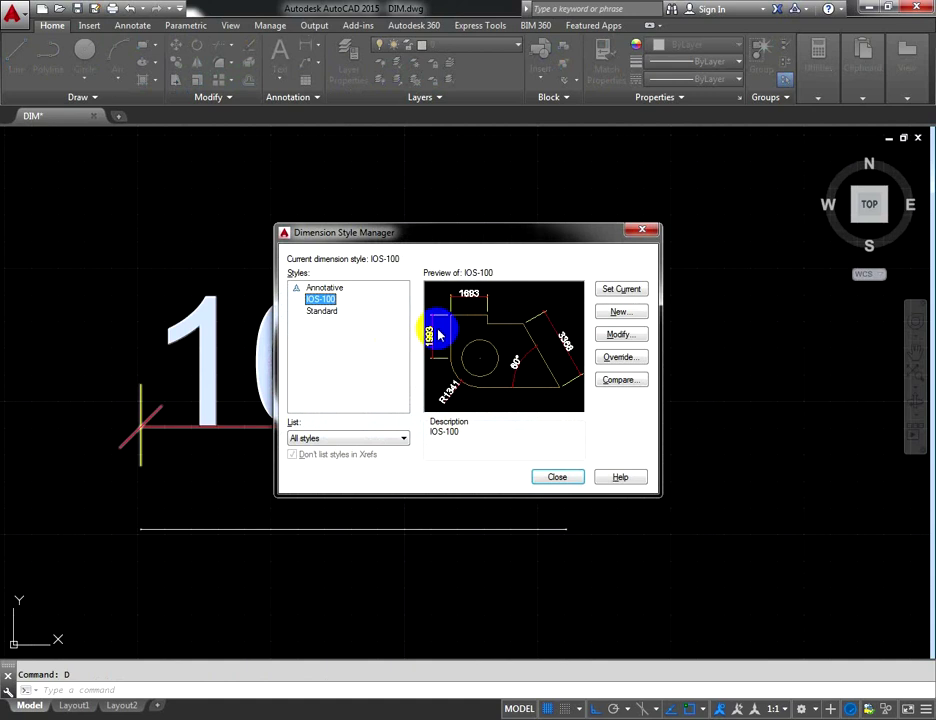
# Change IOS-100's text height from 300 to 150 on the Text tab and close the dialogs
pyautogui.moveTo(482, 238); pyautogui.dragTo(350, 305)
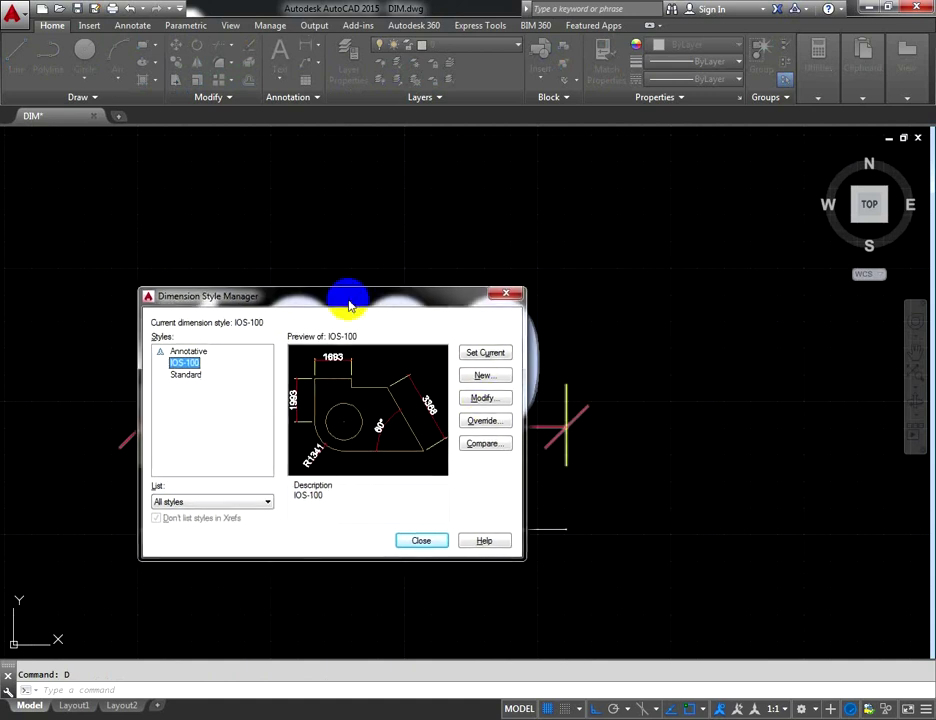
pyautogui.click(484, 398)
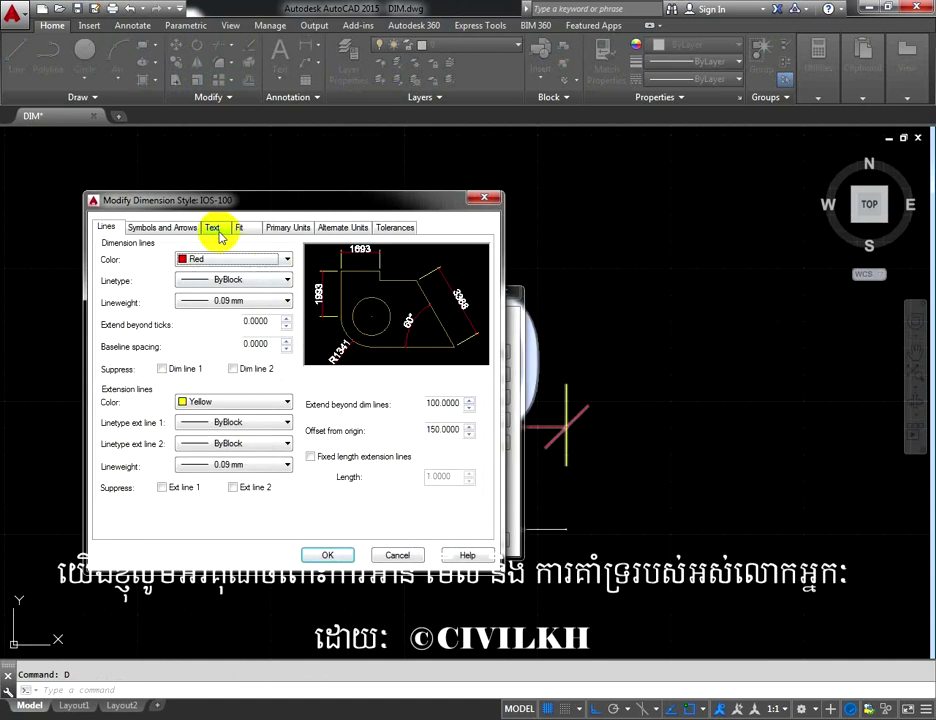
pyautogui.click(218, 232)
pyautogui.moveTo(282, 332); pyautogui.dragTo(194, 335)
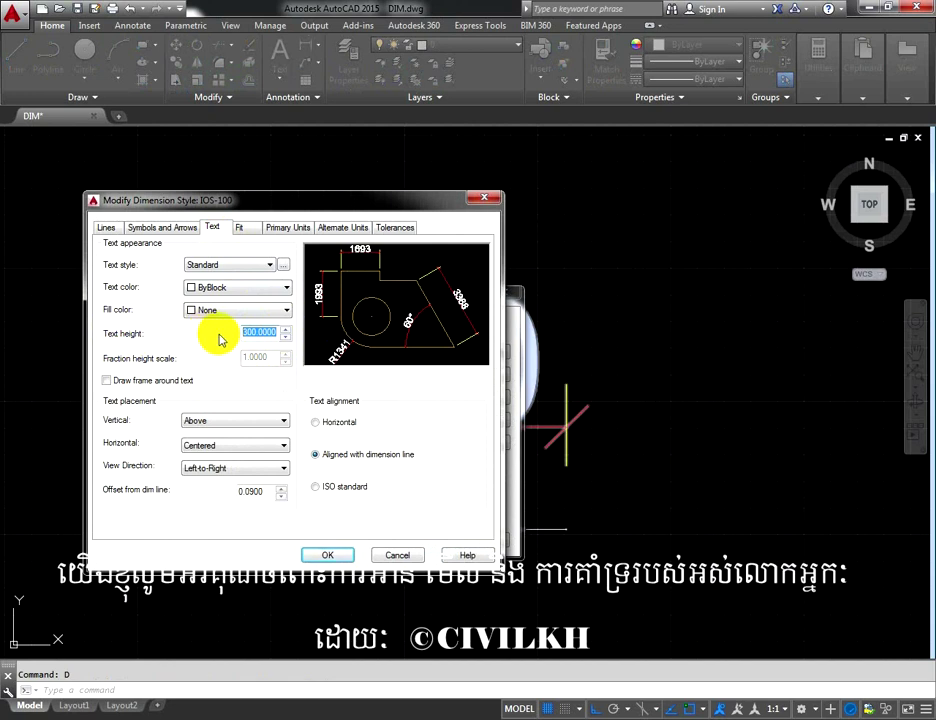
pyautogui.write('50')
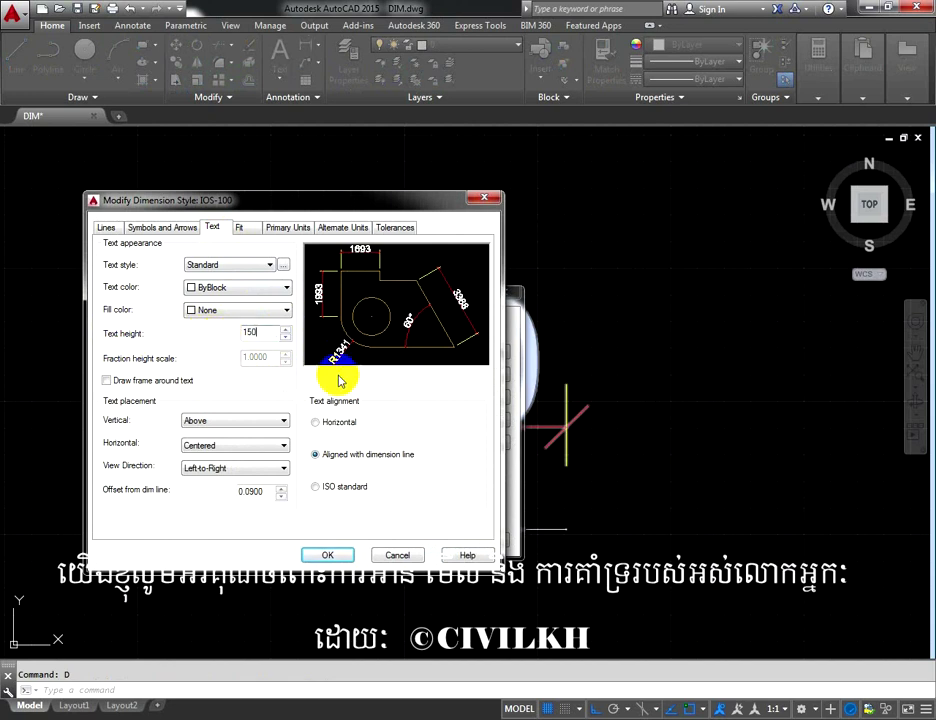
pyautogui.click(327, 555)
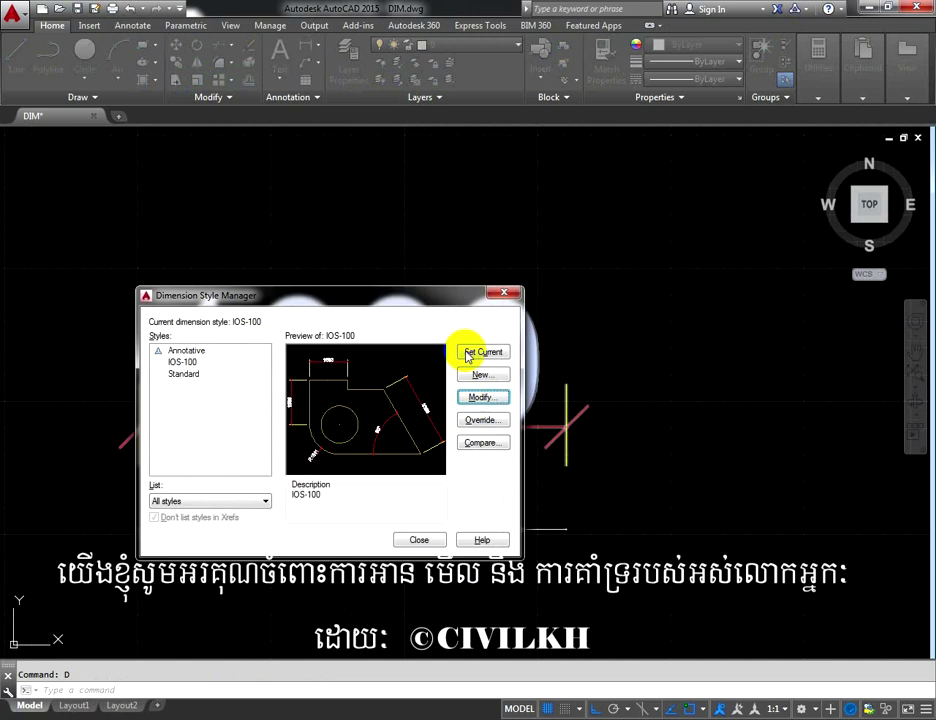
pyautogui.click(419, 539)
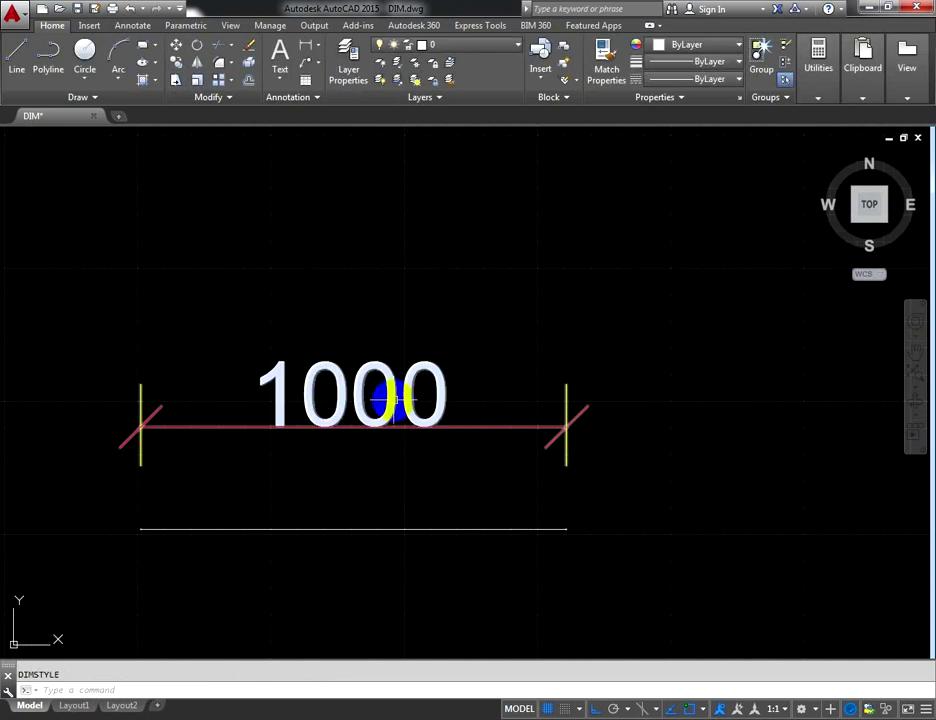